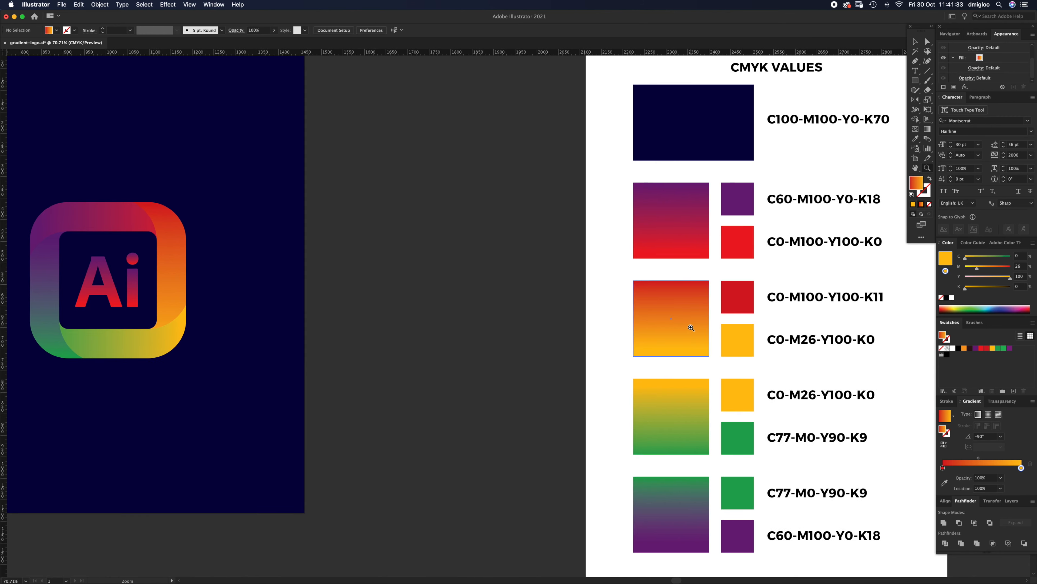
Save the purple-to-red and red-to-orange gradient fills as swatches
key("v")
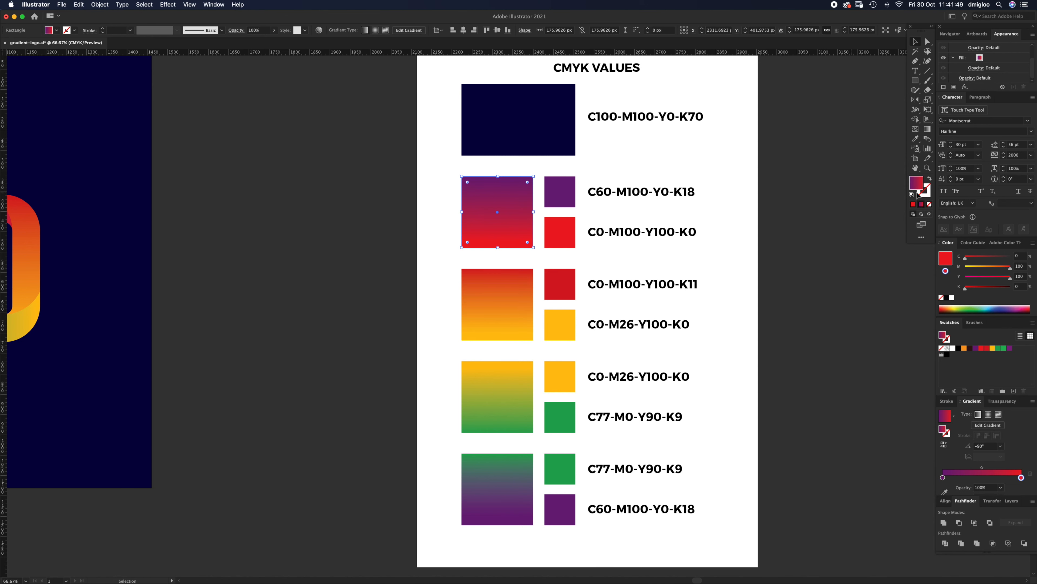
left_click_drag(918, 185, 985, 373)
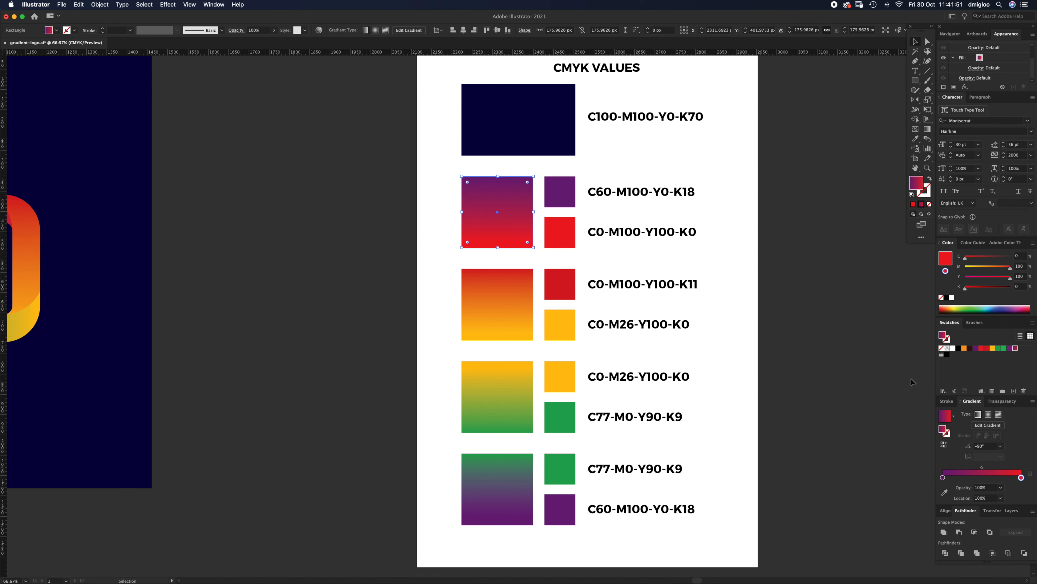
left_click(491, 300)
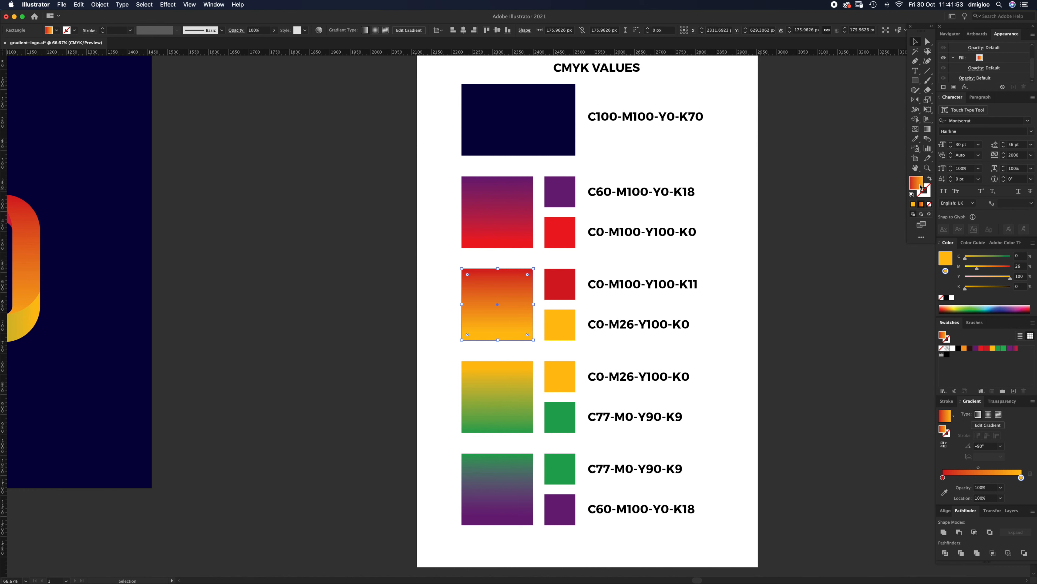
left_click_drag(919, 186, 1020, 353)
left_click(861, 287)
Draw a test square about 296 px wide over the edge of the CMYK values artboard
left_click(915, 73)
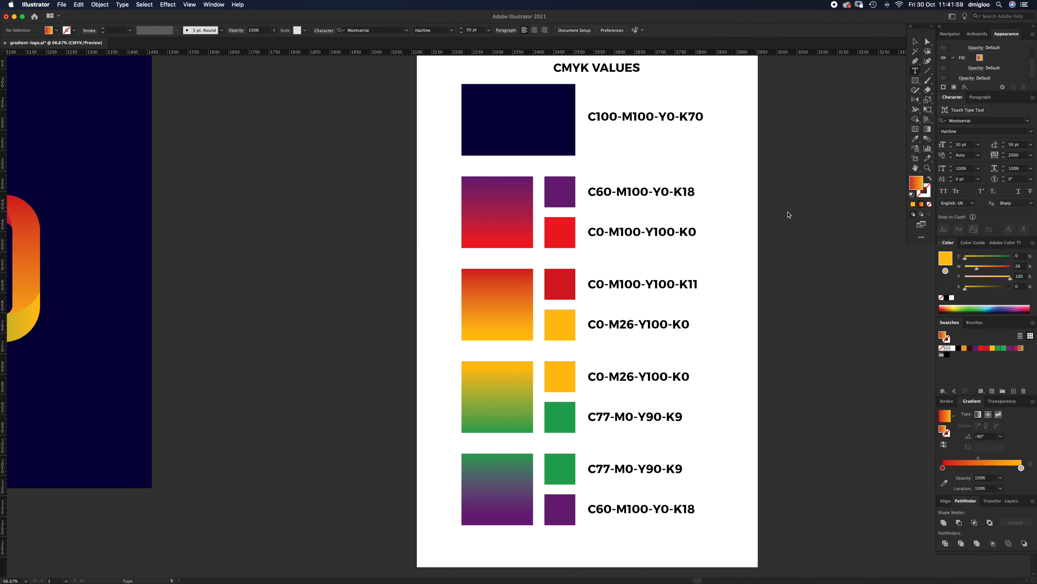
left_click(916, 80)
left_click_drag(719, 271, 839, 392)
key("v")
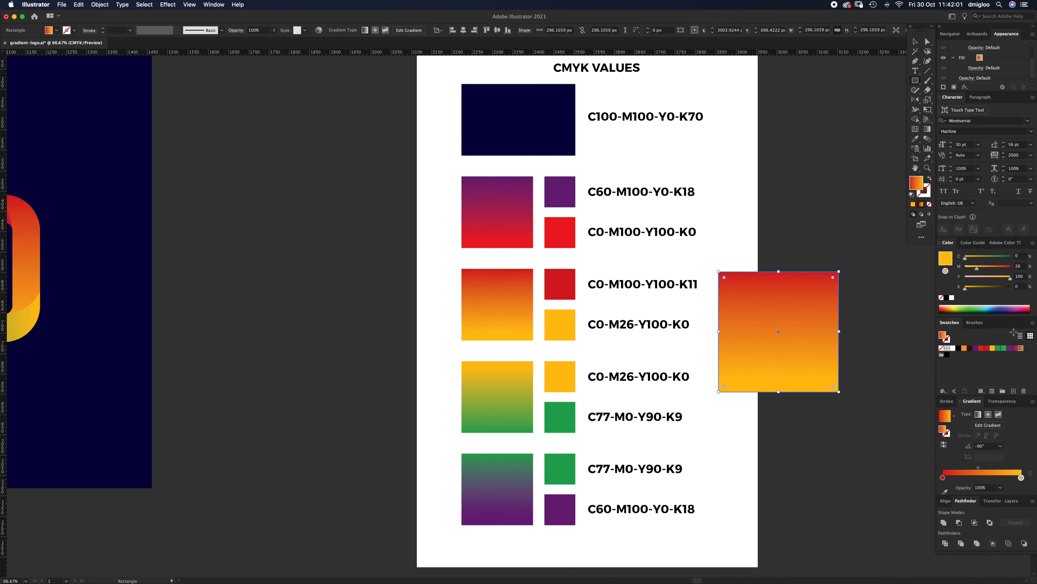
Fill the test square with the saved red-to-orange gradient swatch
left_click(994, 350)
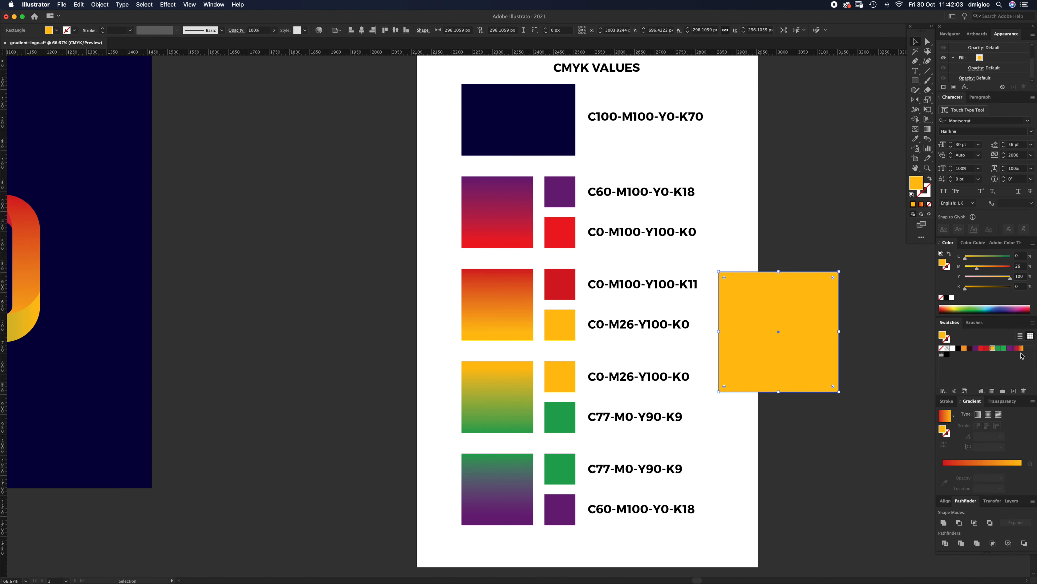
left_click(1015, 348)
left_click(1021, 348)
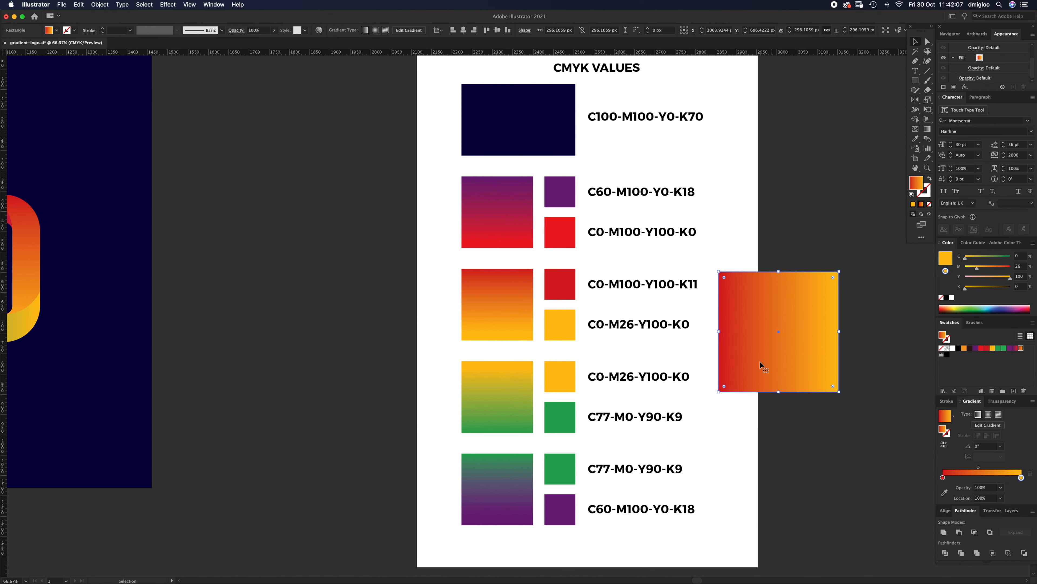
Redirect the test square's gradient to run vertically with red at its upper edge, and delete the square
left_click(927, 130)
mouse_move(776, 271)
left_mouse_down()
mouse_move(791, 348)
mouse_move(812, 378)
mouse_move(775, 376)
mouse_move(783, 392)
left_mouse_up()
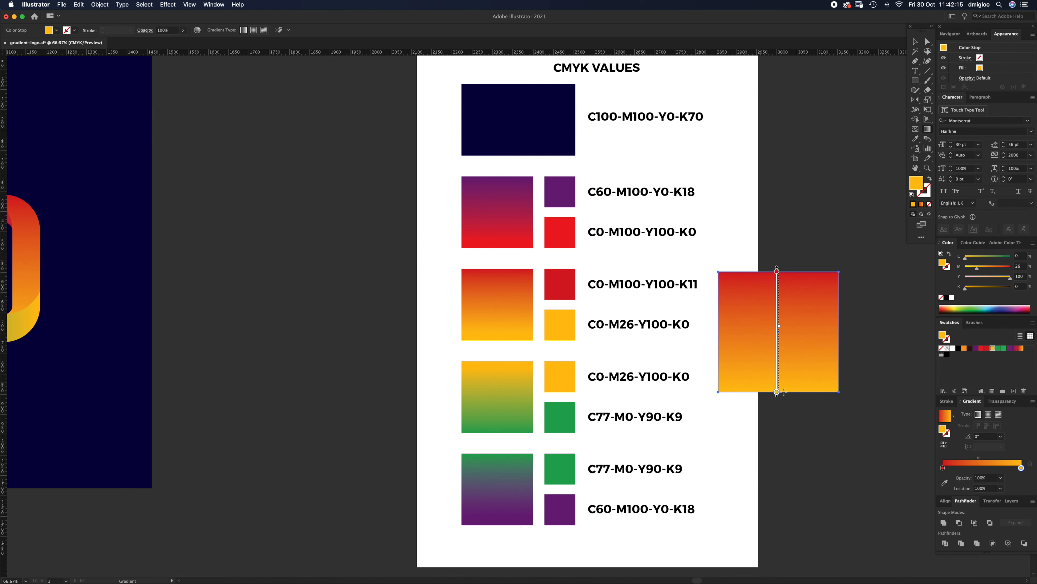
key("v")
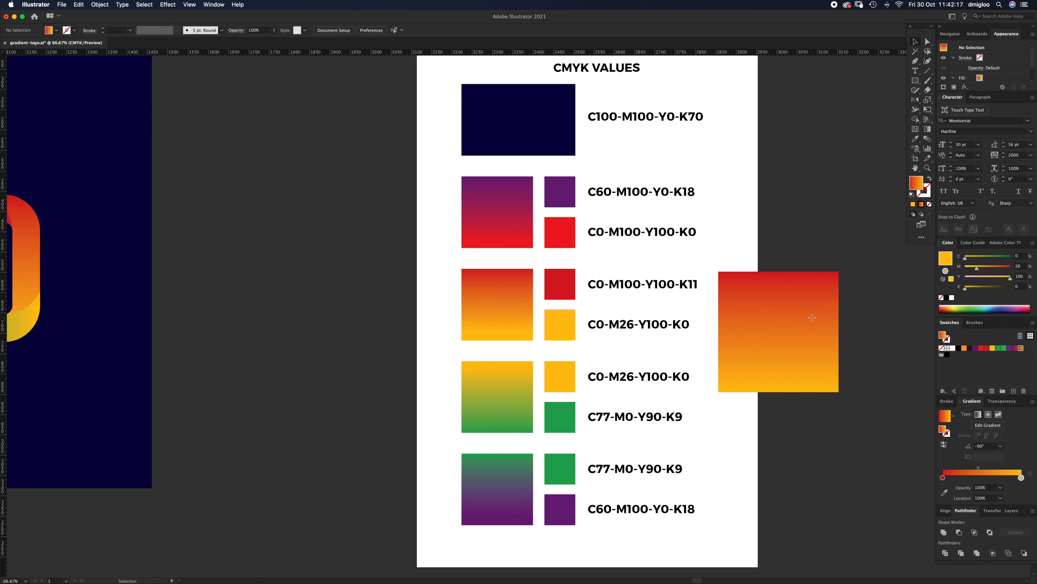
key("Delete")
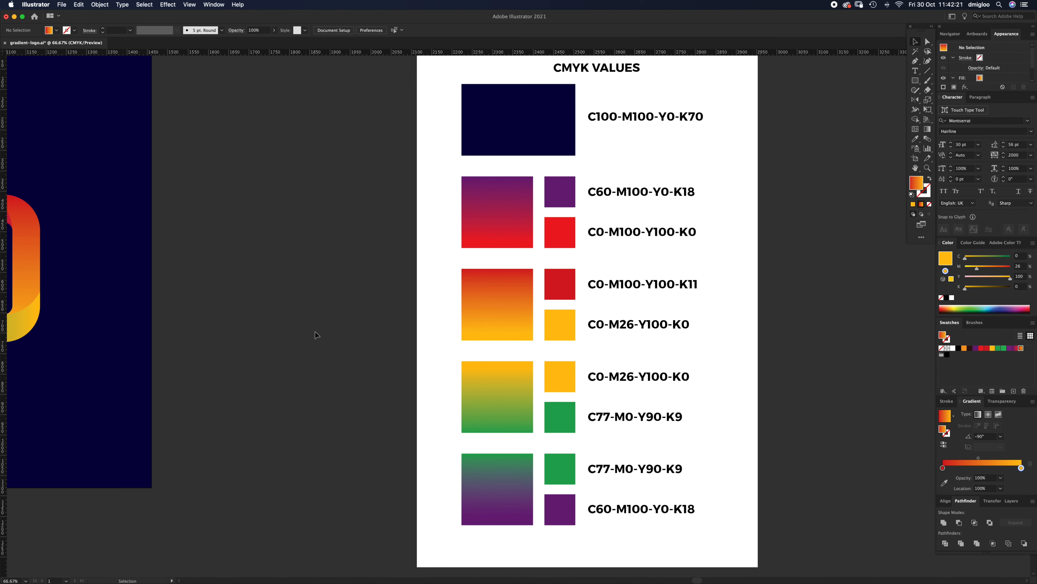
Delete the small gradient logo with the Ai lettering beside the large logo
left_click_drag(290, 332, 787, 355)
left_click_drag(401, 351, 561, 347)
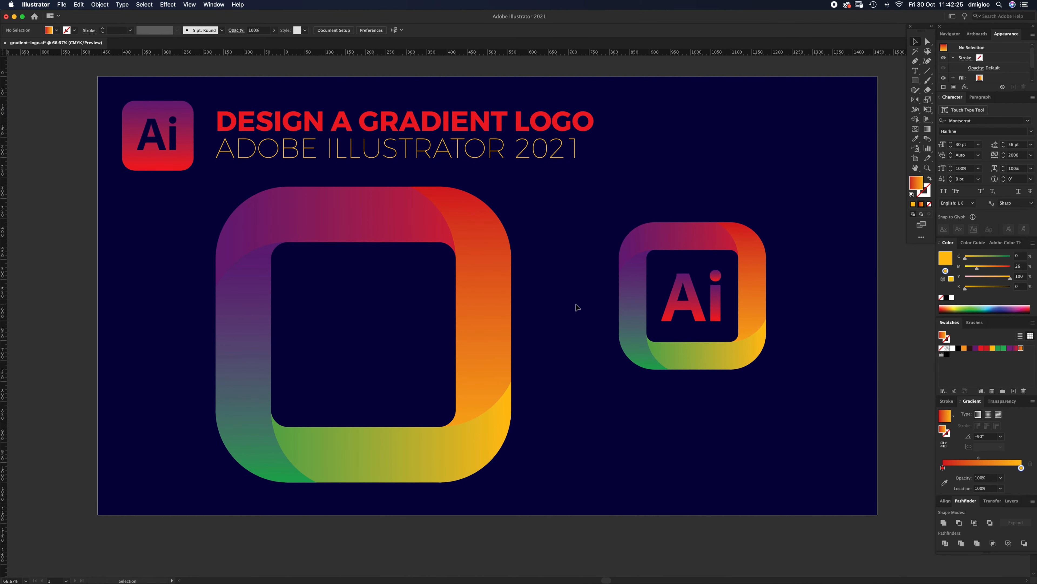
left_click_drag(592, 212, 810, 373)
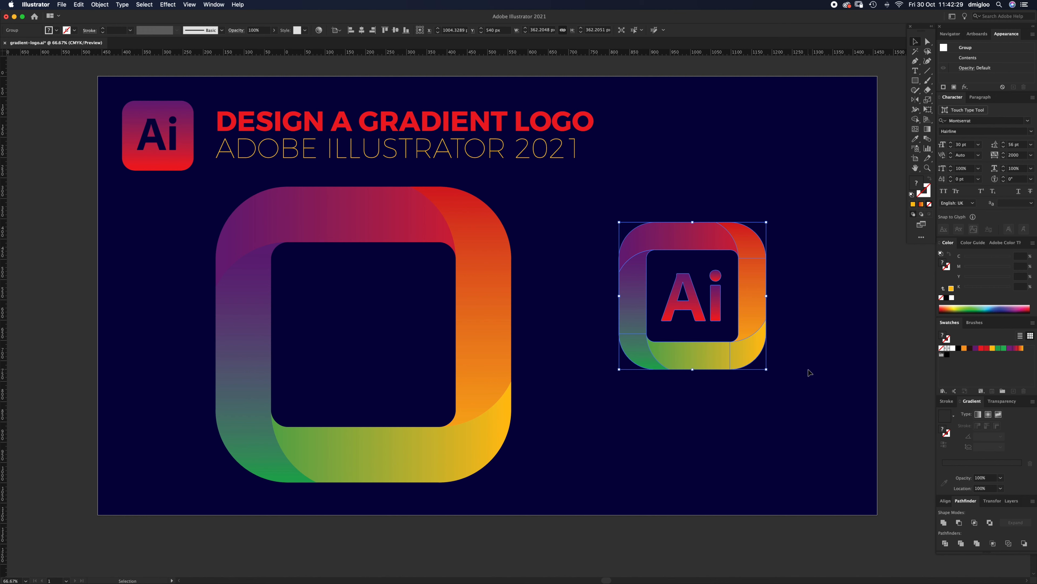
key("Delete")
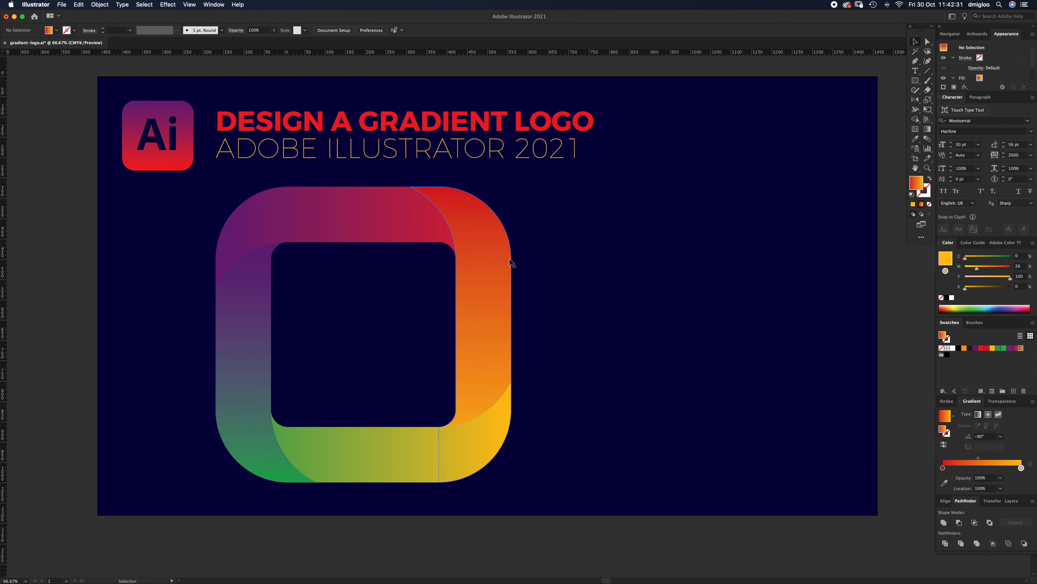
left_click_drag(197, 220, 571, 419)
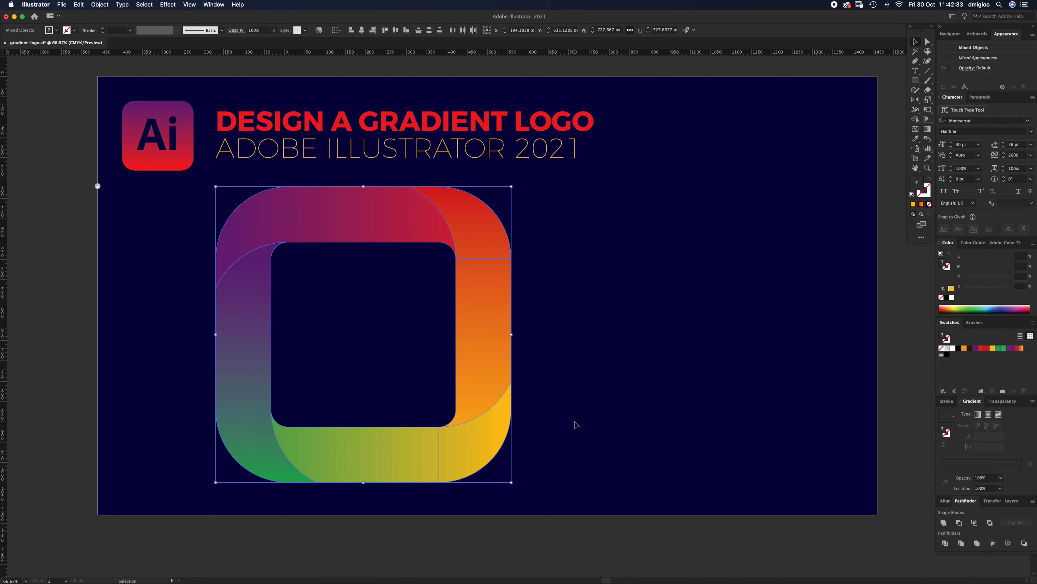
left_click(688, 289)
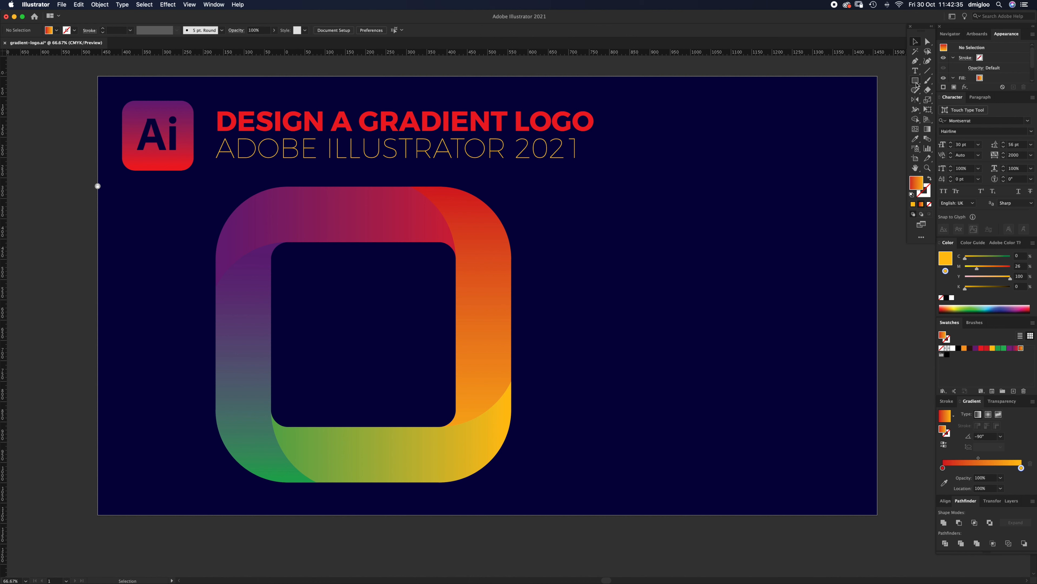
Draw a rounded square about 728 px wide with a 141 px corner radius and place it to the right of the gradient logo
left_click(916, 82)
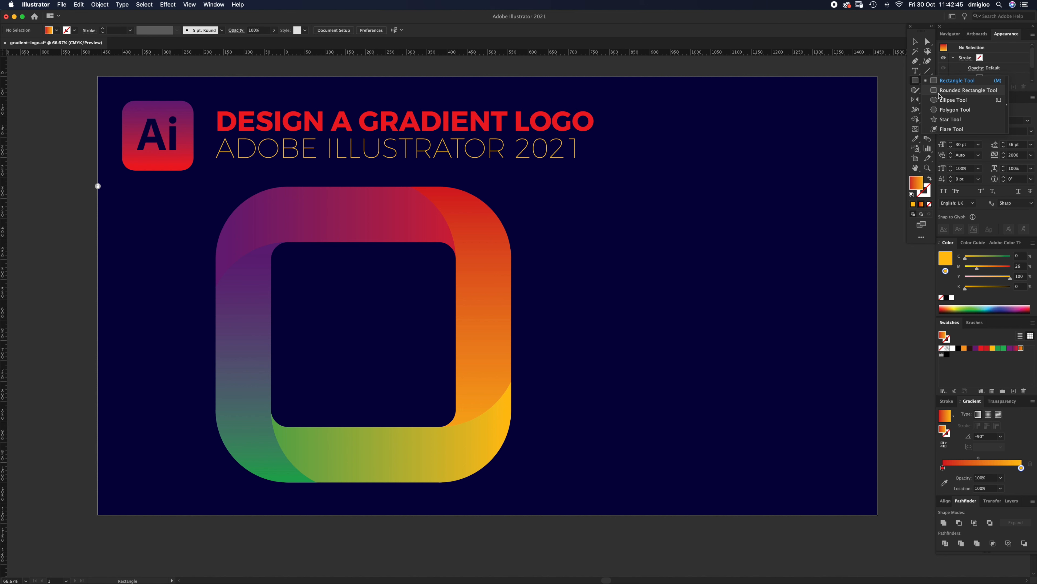
left_click(940, 91)
mouse_move(586, 216)
left_mouse_down()
mouse_move(711, 358)
mouse_move(778, 418)
mouse_move(807, 414)
mouse_move(819, 430)
mouse_move(792, 386)
mouse_move(749, 369)
mouse_move(747, 396)
mouse_move(790, 389)
mouse_move(778, 408)
mouse_move(844, 473)
mouse_move(827, 447)
mouse_move(642, 431)
mouse_move(664, 454)
mouse_move(572, 446)
mouse_move(543, 460)
mouse_move(492, 363)
mouse_move(649, 359)
mouse_move(610, 456)
mouse_move(650, 453)
mouse_move(678, 481)
mouse_move(648, 482)
mouse_move(679, 481)
left_mouse_up()
key("Up")
key("Up")
key("Up")
key("Up")
key("Up")
key("Up")
key("Up")
key("Up")
key("Up")
key("Up")
key("Down")
key("Down")
key("Down")
key("Down")
key("Down")
key("Down")
key("Down")
key("Down")
key("Down")
key("Down")
key("Down")
key("Down")
key("Down")
key("Down")
key("Down")
key("Down")
key("Down")
key("Down")
key("Up")
key("Up")
key("Up")
key("Up")
key("Up")
key("Up")
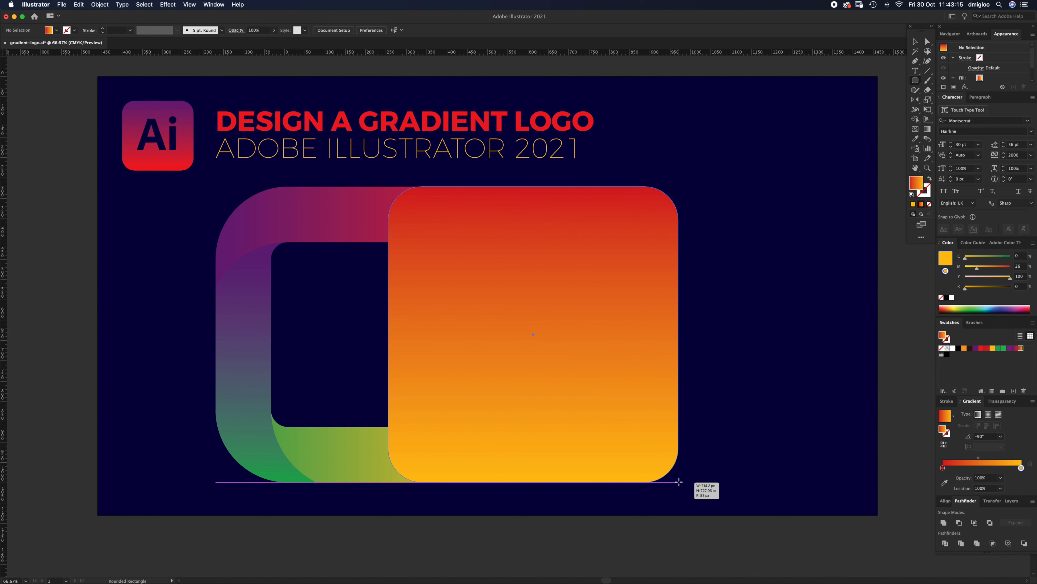
key("Up")
key("Up")
key("Up")
key("Up")
key("Up")
key("Up")
key("Up")
key("Up")
key("Up")
key("Up")
key("Up")
key("Up")
key("Up")
key("Up")
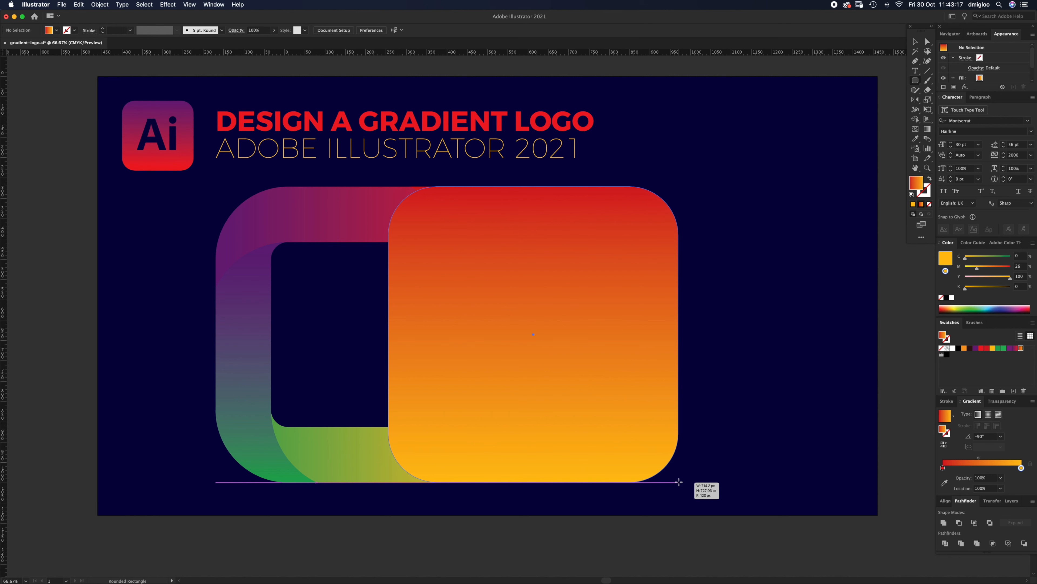
key("Up")
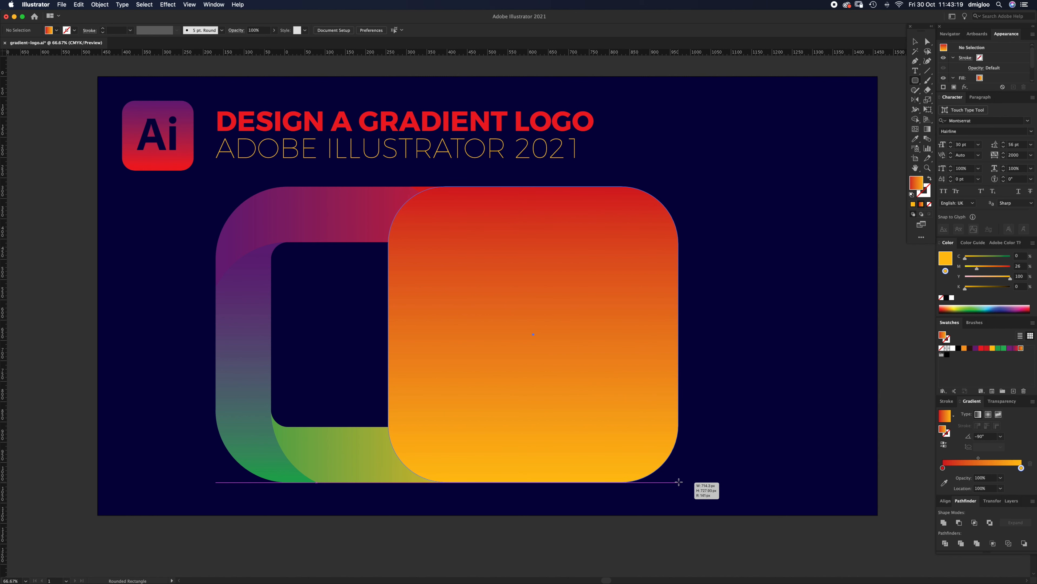
key("shift")
left_click_drag(678, 482, 678, 482)
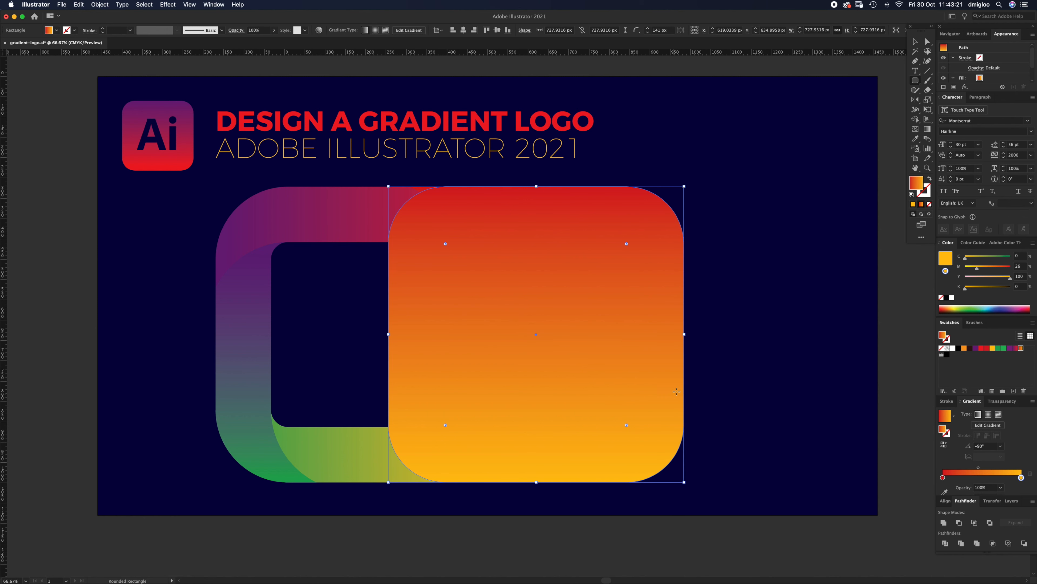
key("v")
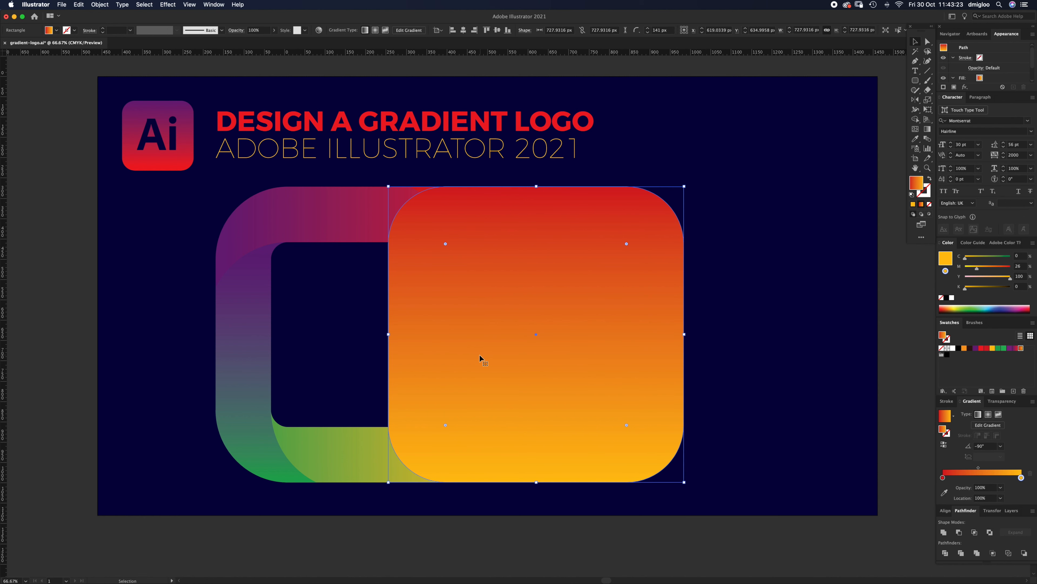
left_click_drag(472, 354, 636, 353)
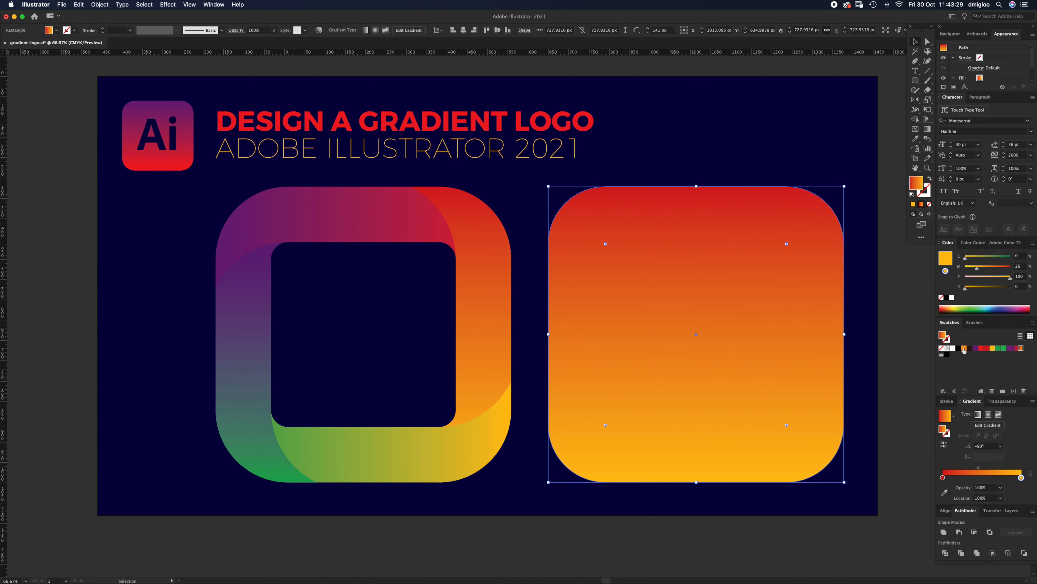
Give the rounded square a white 1 px stroke and no fill
left_click(947, 348)
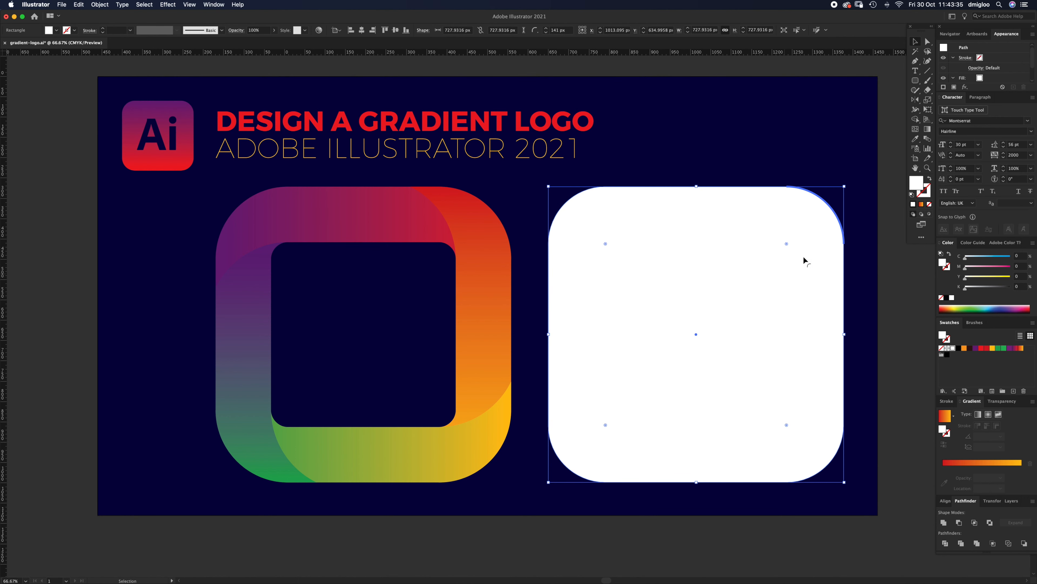
left_click(928, 191)
left_click_drag(916, 184, 928, 193)
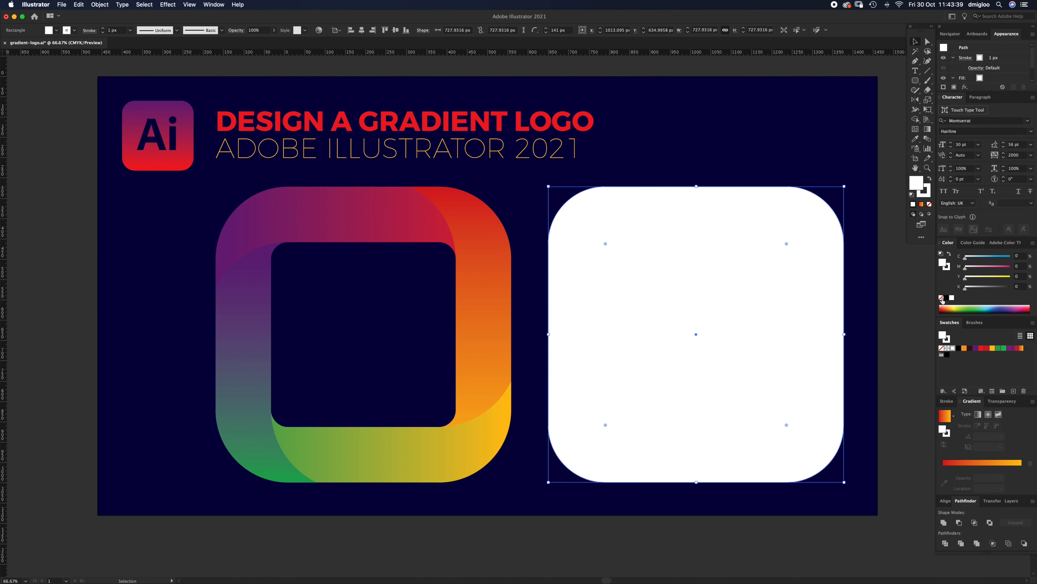
left_click(941, 297)
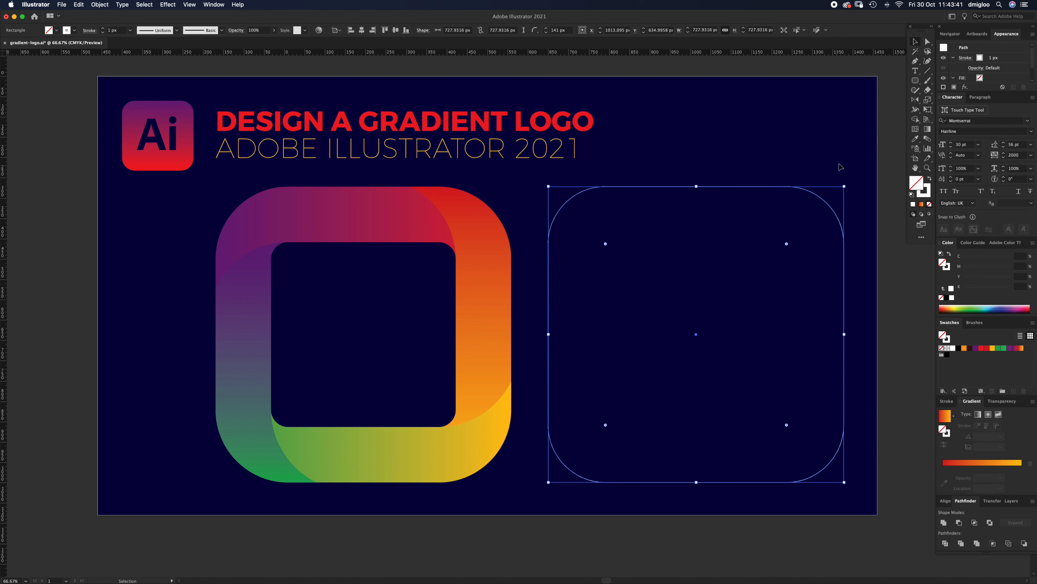
left_click(844, 197)
left_click_drag(849, 200, 818, 227)
left_click(860, 167)
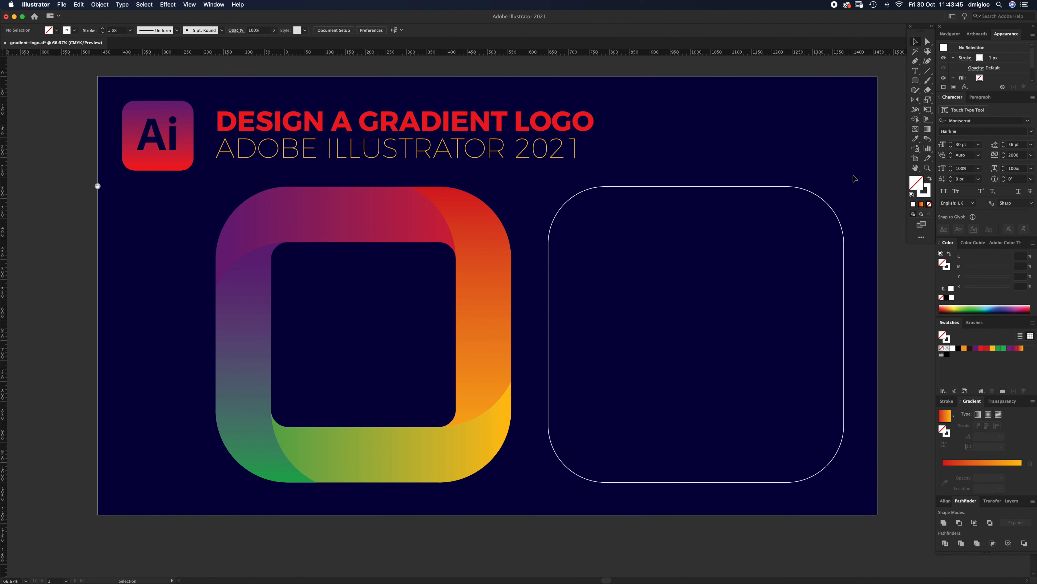
Try stroke weights of 100 px and 150 px on the rounded square outline, and settle on 125 px
left_click_drag(858, 178, 780, 286)
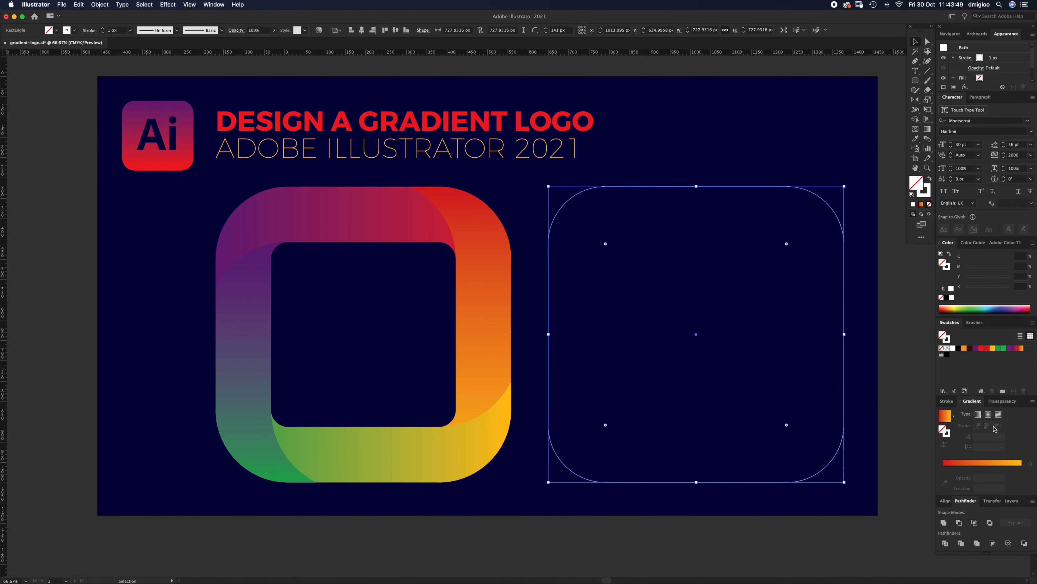
left_click(947, 400)
left_click(988, 414)
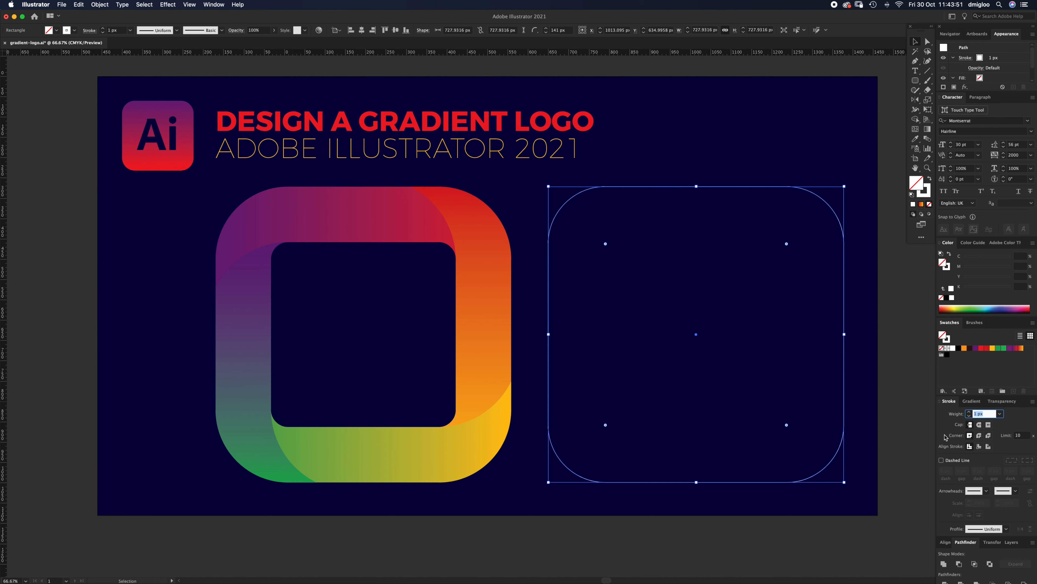
type("100")
key("Tab")
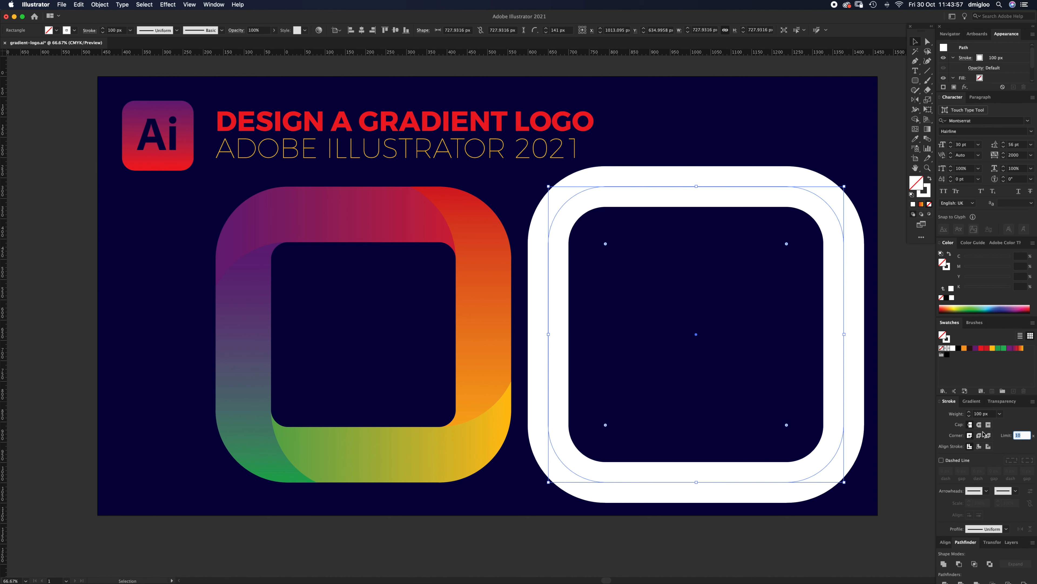
left_click(991, 413)
type("150")
key("Return")
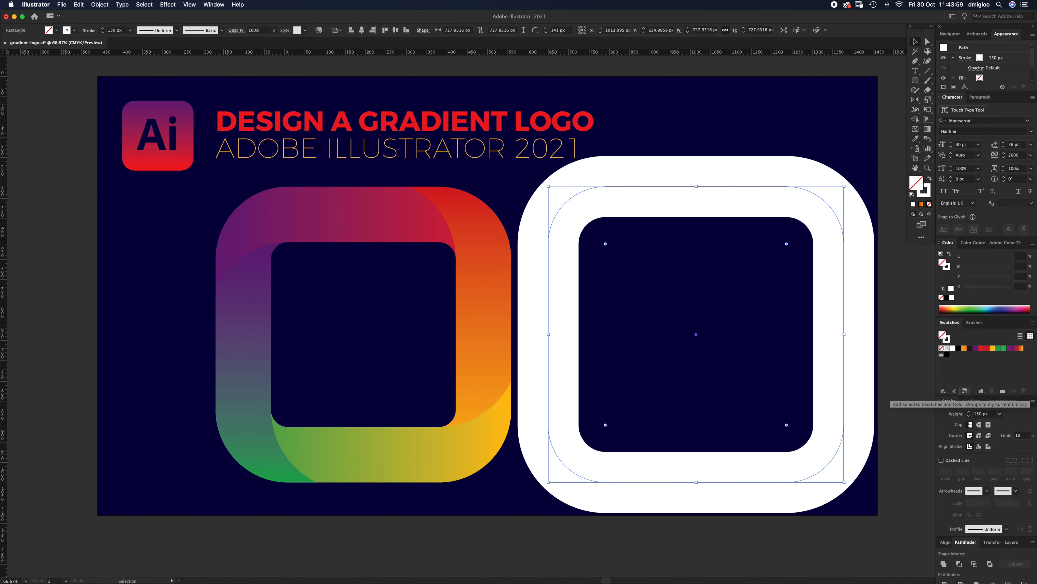
left_click(984, 414)
type("125")
key("Return")
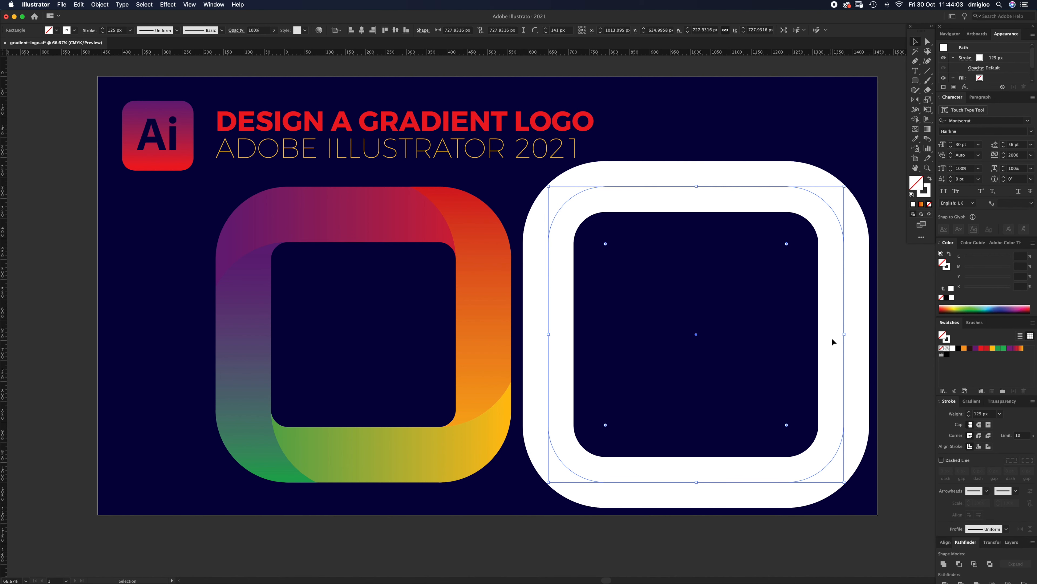
key("super+shift+a")
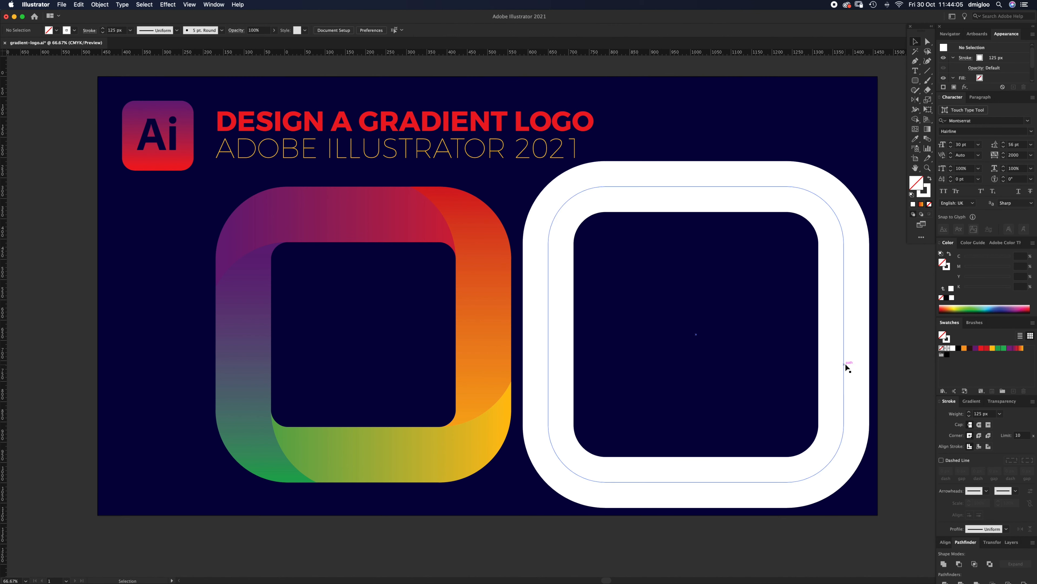
Scale the rounded outline down to about 580 px square beside the logo and reduce its corner radius to about 101.5 px
left_click(846, 425)
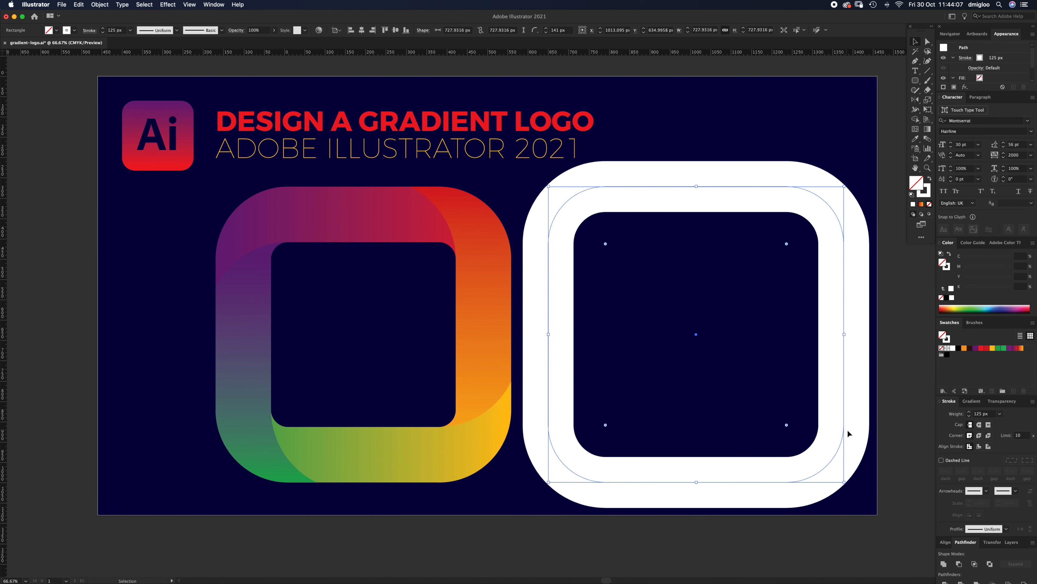
left_click_drag(845, 483, 780, 422)
left_click_drag(785, 329, 823, 360)
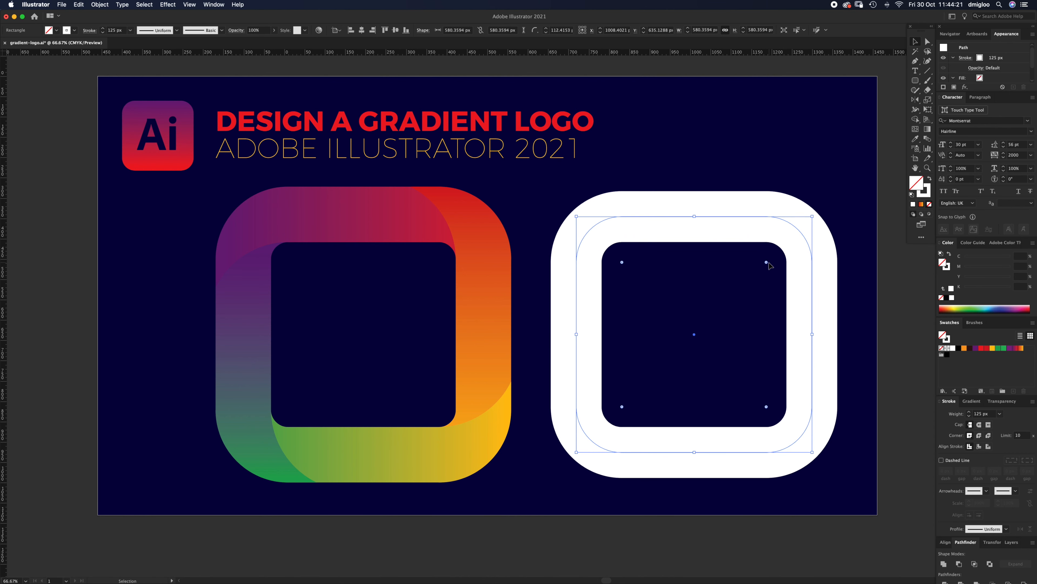
mouse_move(767, 262)
left_mouse_down()
mouse_move(753, 276)
mouse_move(773, 262)
left_mouse_up()
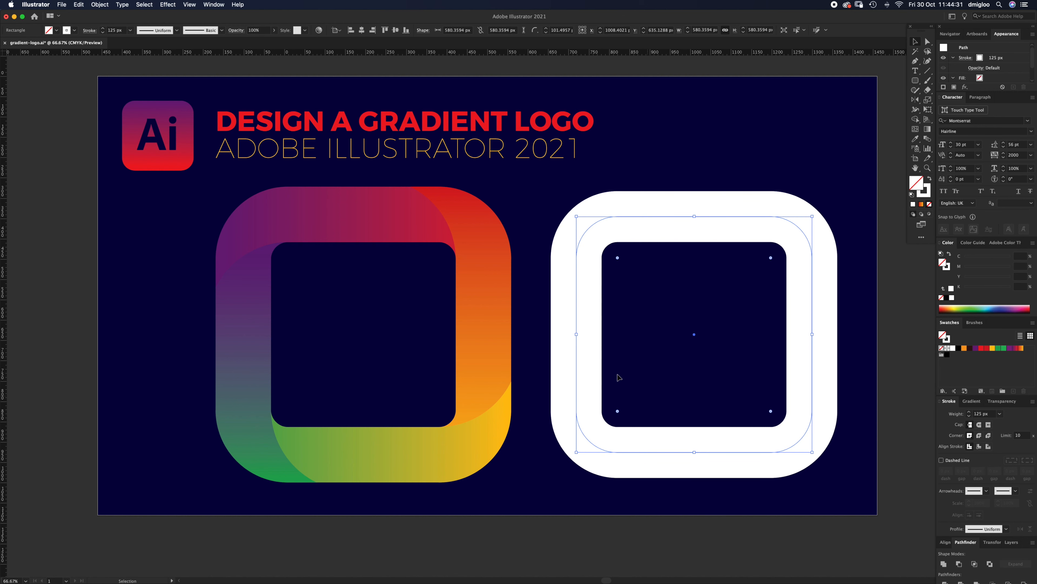
Expand the fill and stroke of the white rounded outline into a solid ring shape
left_click(662, 278)
left_click(679, 222)
key("super+y")
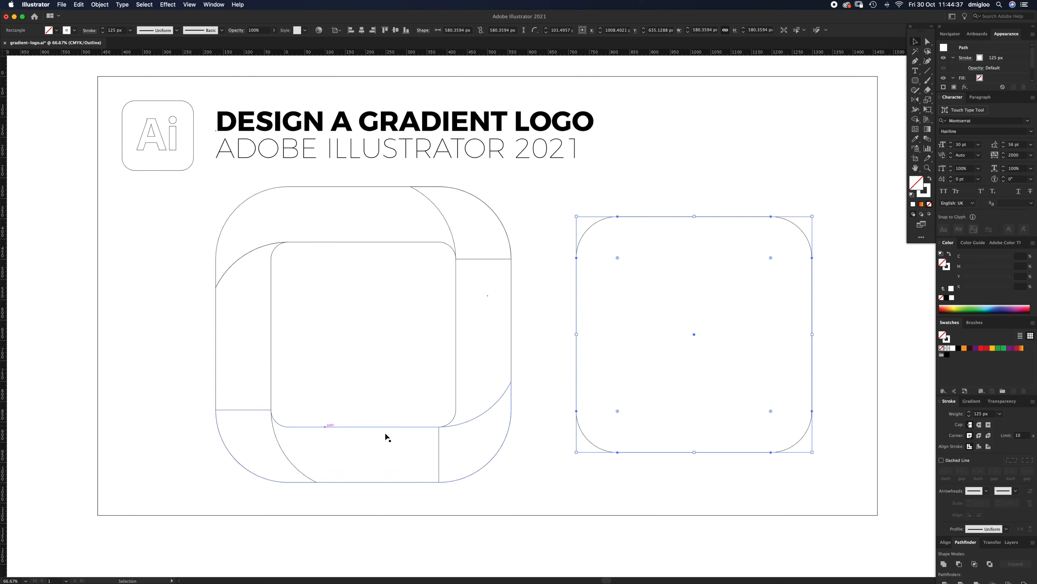
key("super+y")
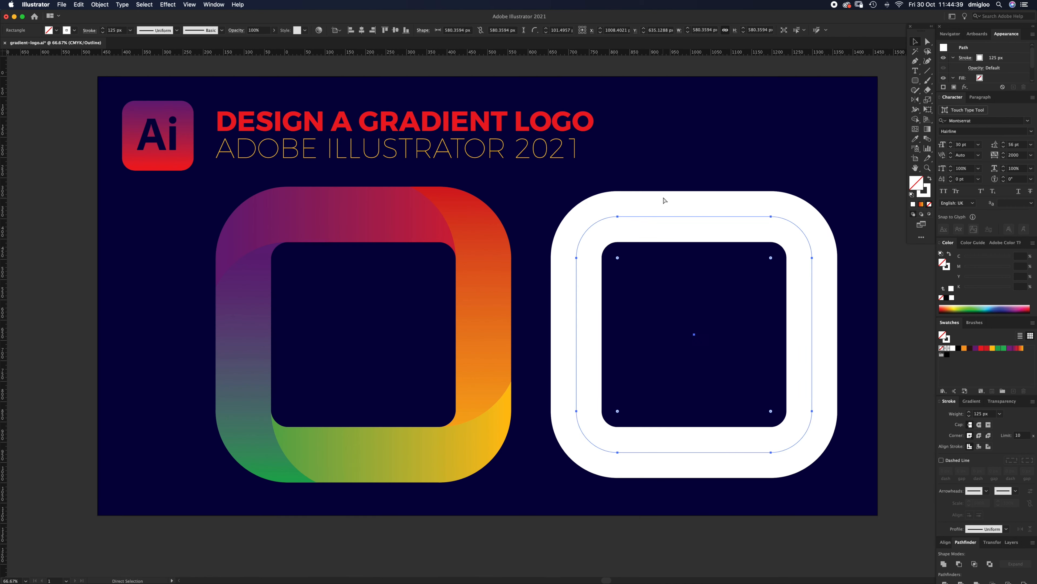
left_click(103, 6)
left_click(108, 93)
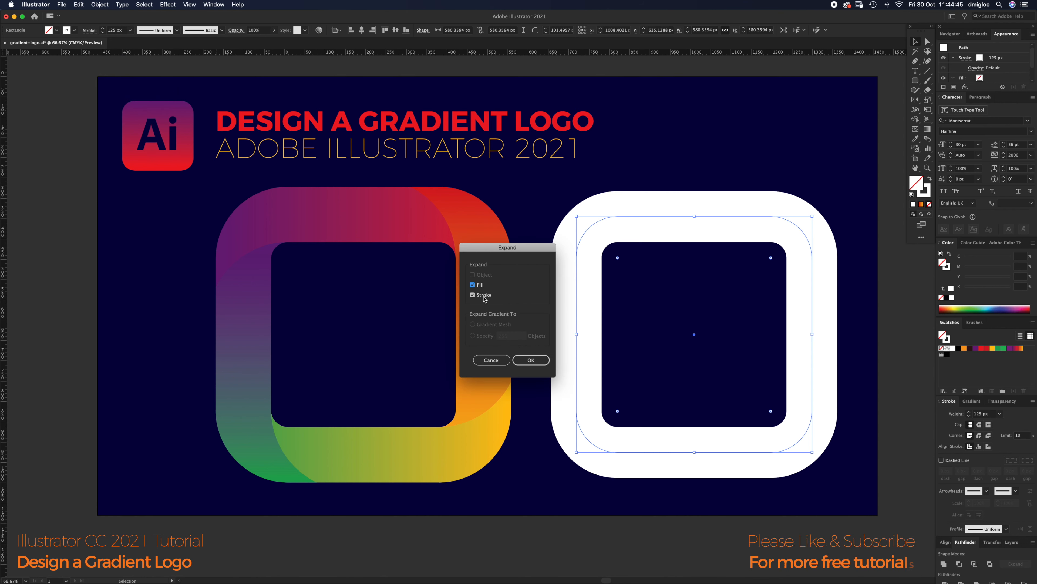
left_click(531, 360)
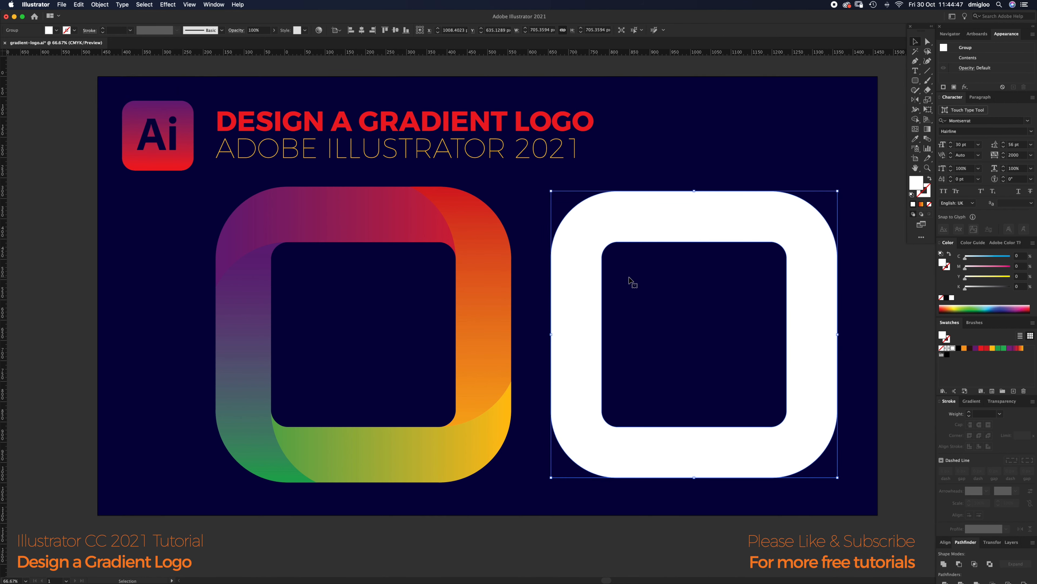
Test-move the expanded white ring, undo the move, and examine its inner and outer paths in outline view
left_click_drag(711, 224, 614, 335)
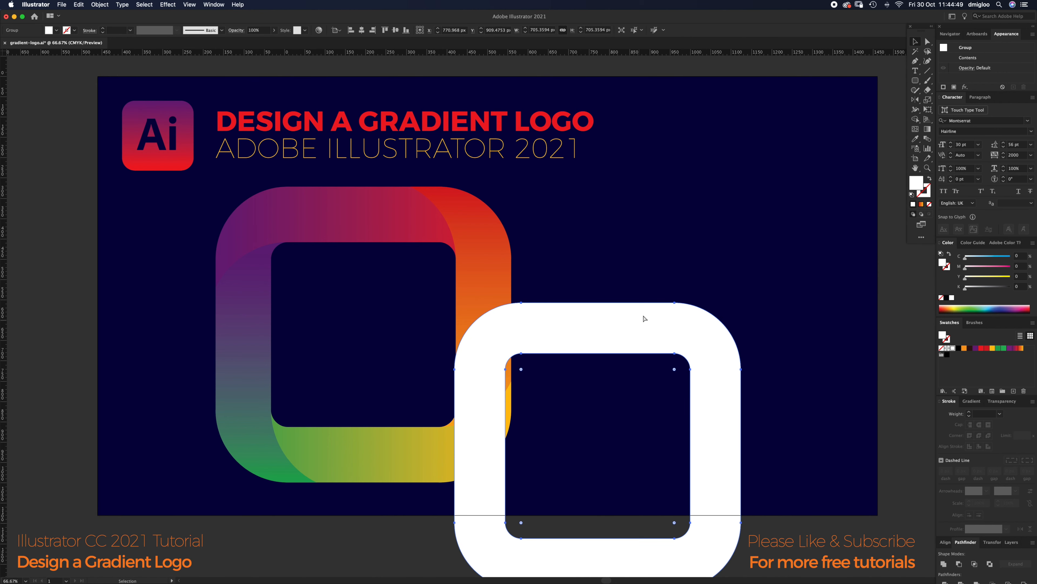
key("super+z")
key("a")
key("v")
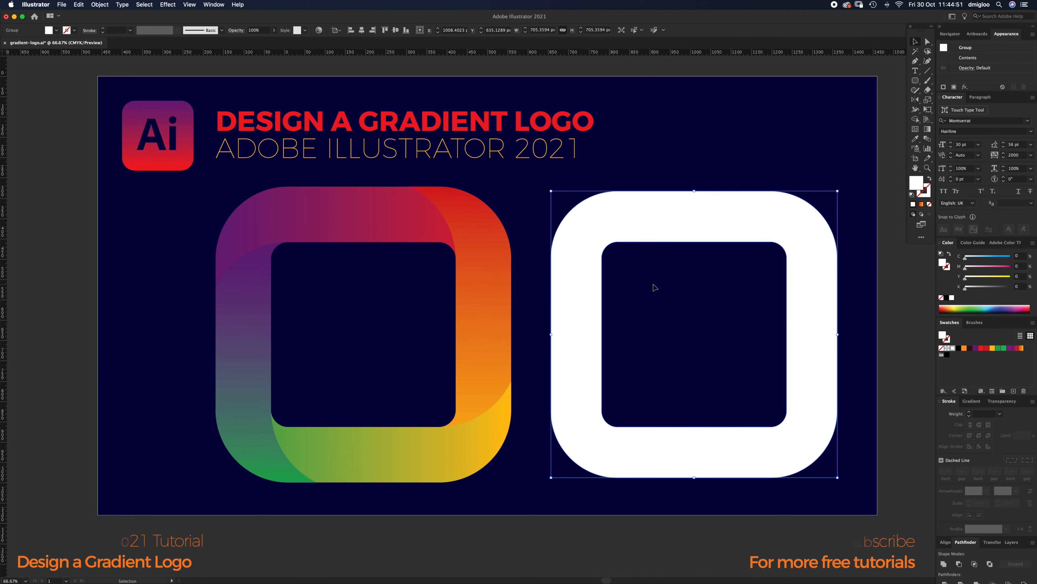
key("super+y")
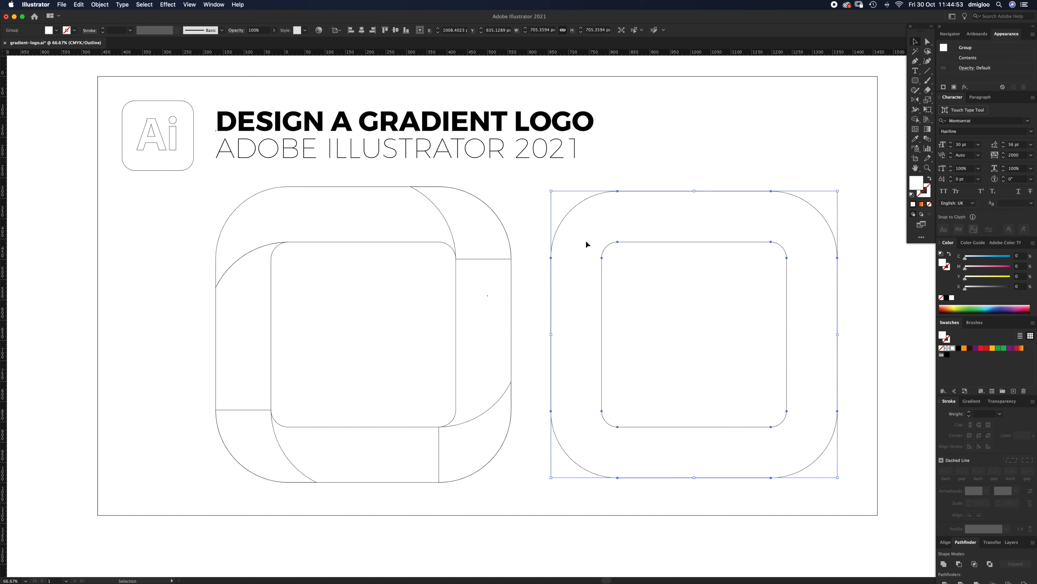
left_click(570, 351)
key("super+y")
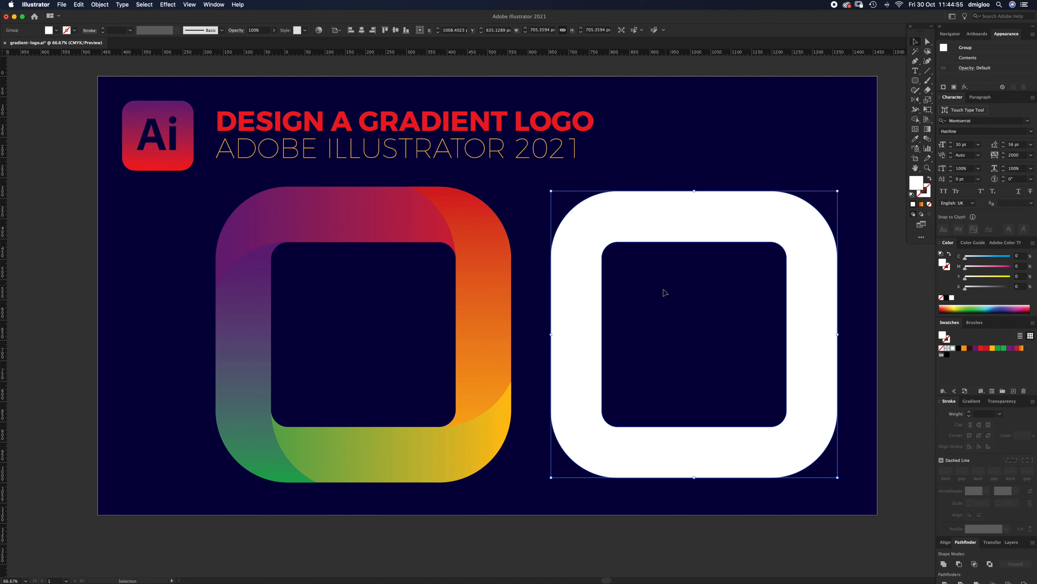
key("z")
left_click(626, 298)
left_click_drag(494, 305, 529, 301)
left_click_drag(484, 328, 552, 347)
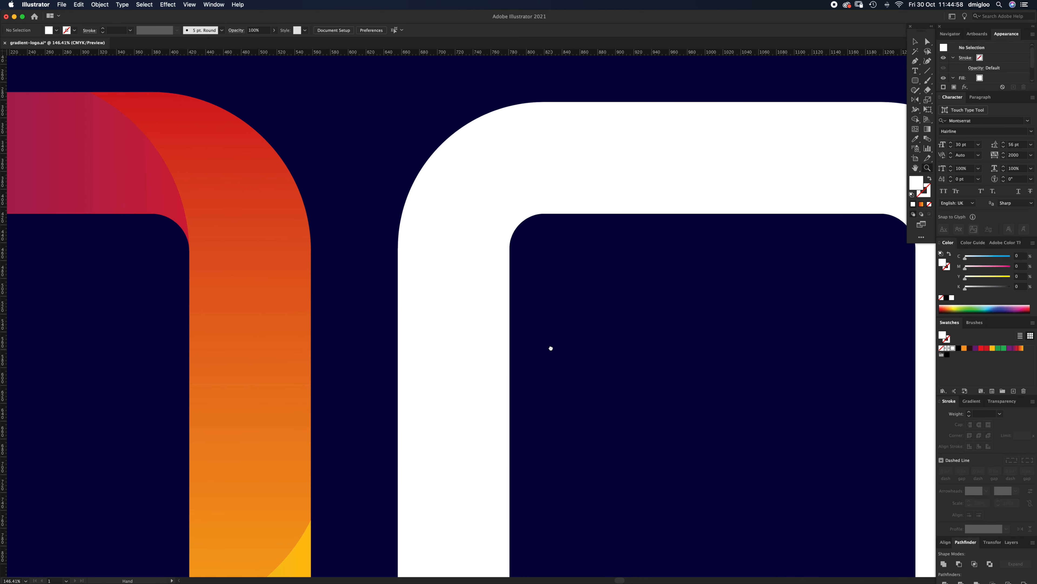
left_click(916, 82)
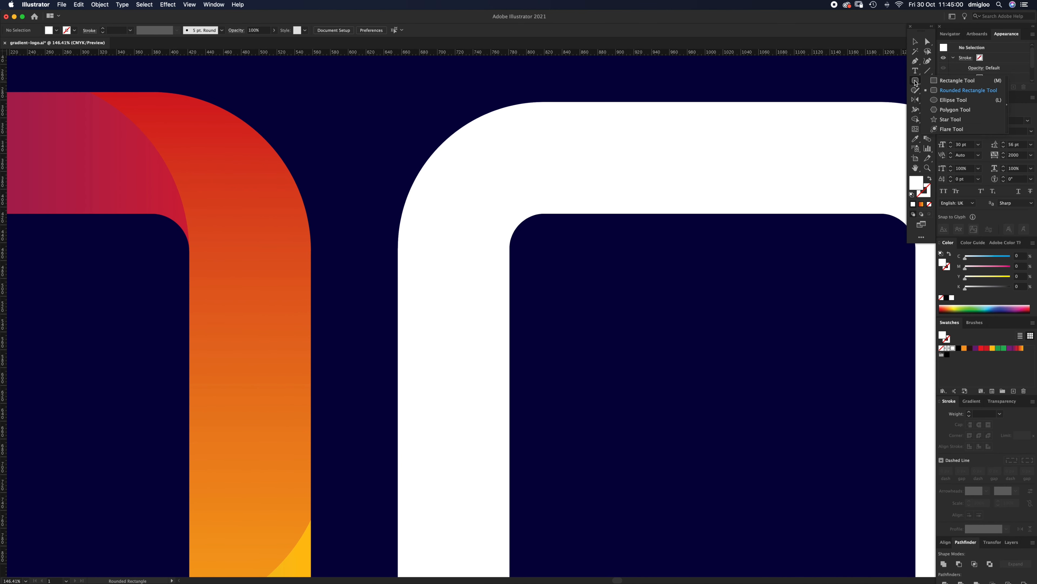
left_click(940, 100)
left_click_drag(622, 213, 710, 300)
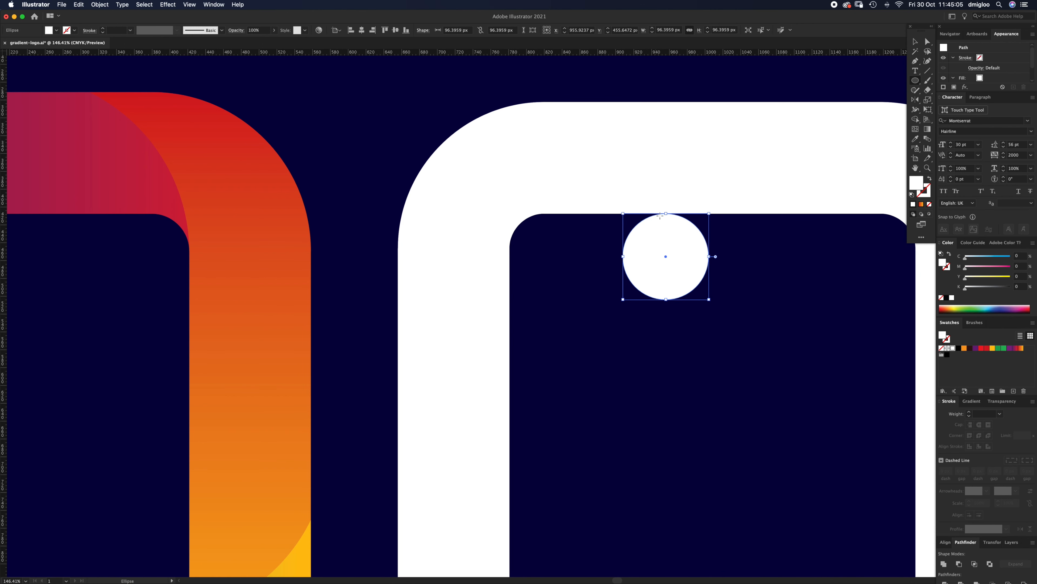
left_click(191, 5)
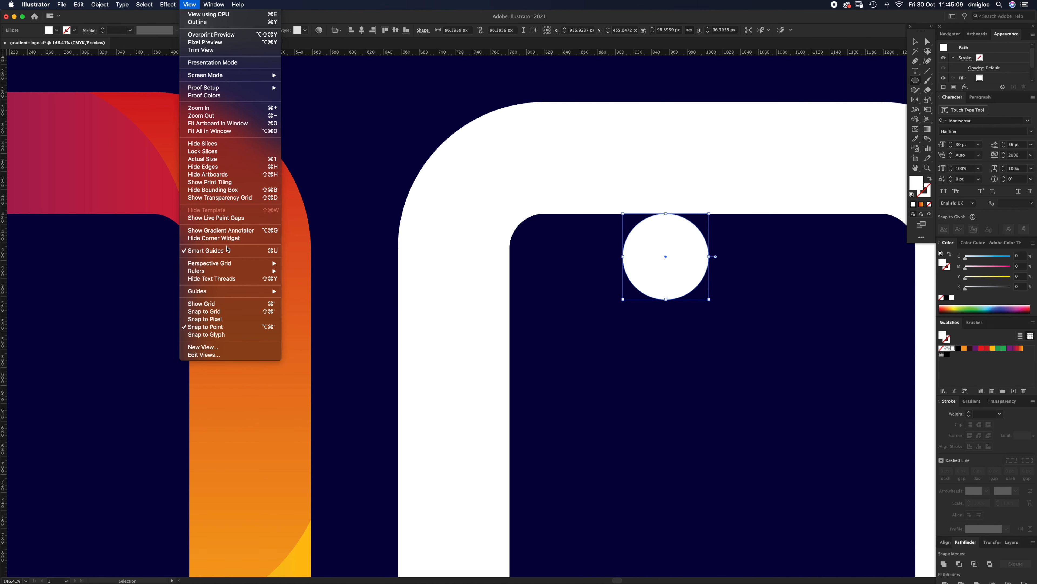
left_click(701, 342)
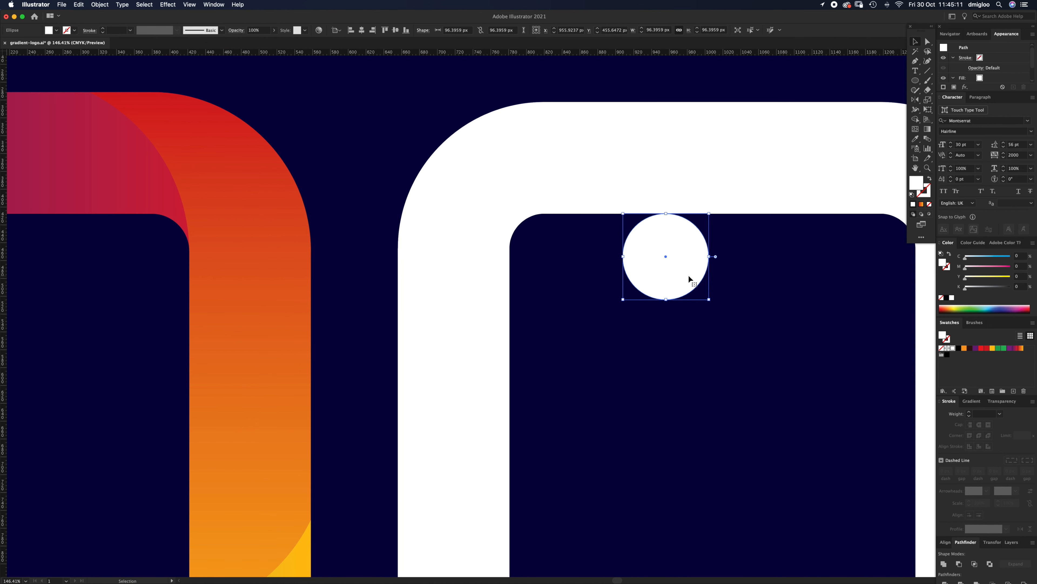
key("Delete")
Draw a circle about 213 px wide, place it against the ring's upper-left inner corner, and fill it with 28% black
left_click(916, 80)
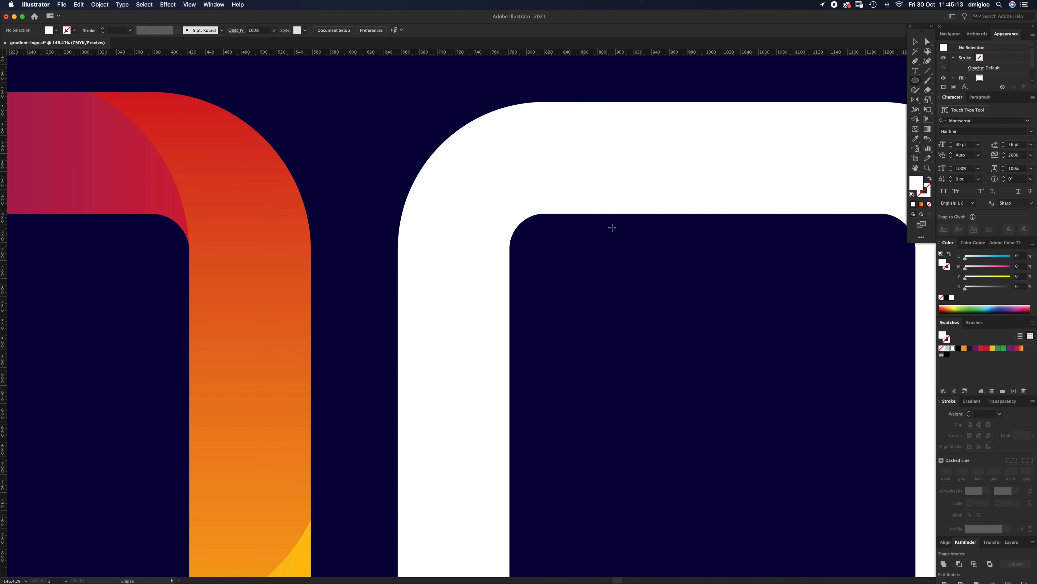
left_click_drag(627, 212, 818, 404)
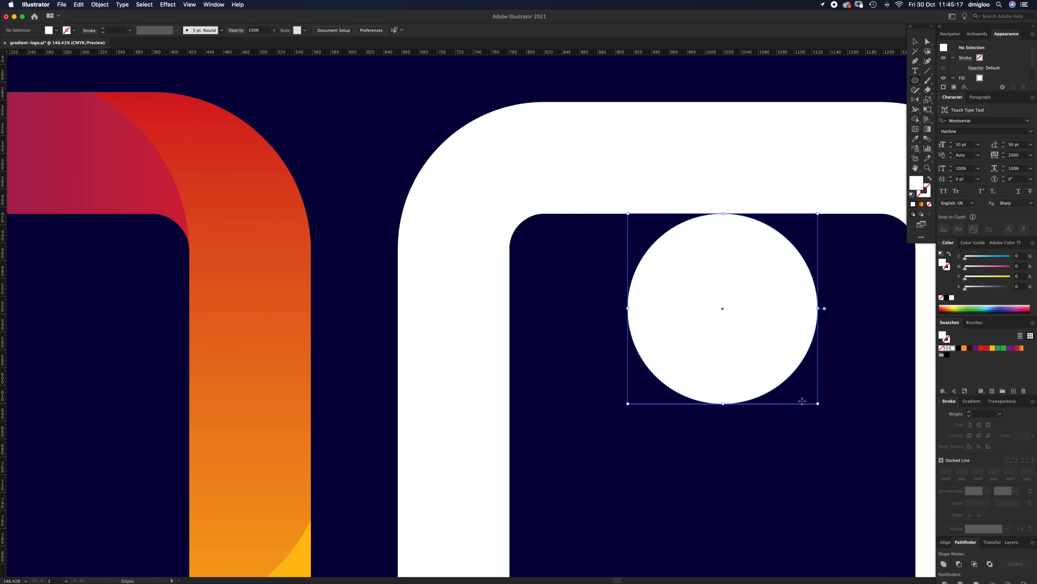
left_click_drag(745, 339, 553, 347)
left_click_drag(965, 287, 978, 288)
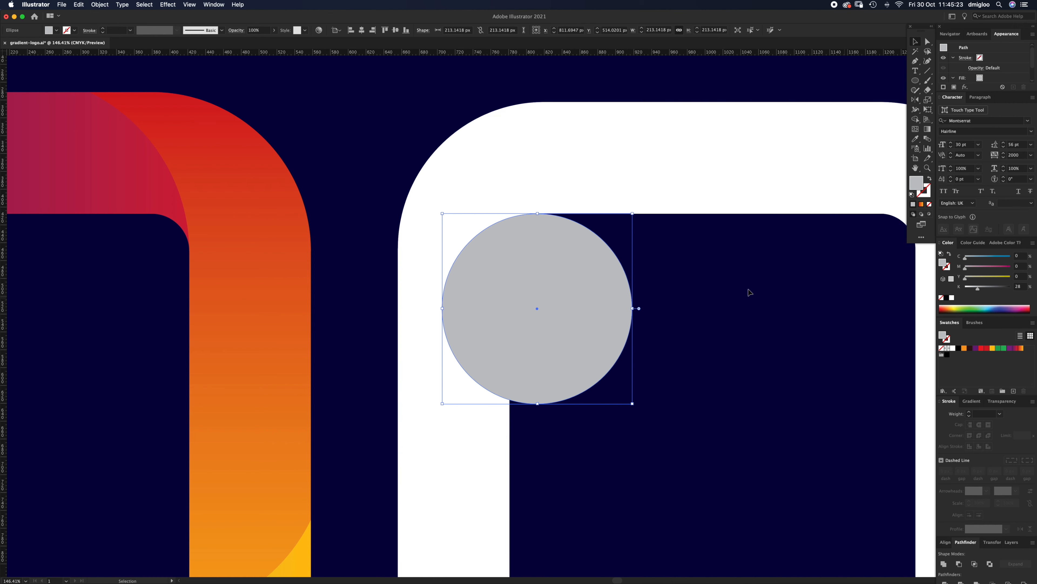
Enlarge the grey circle proportionally to about 317 px, keeping its top level with the ring's upper inner edge
left_click(671, 264)
left_click(574, 305)
left_click_drag(443, 403, 397, 463)
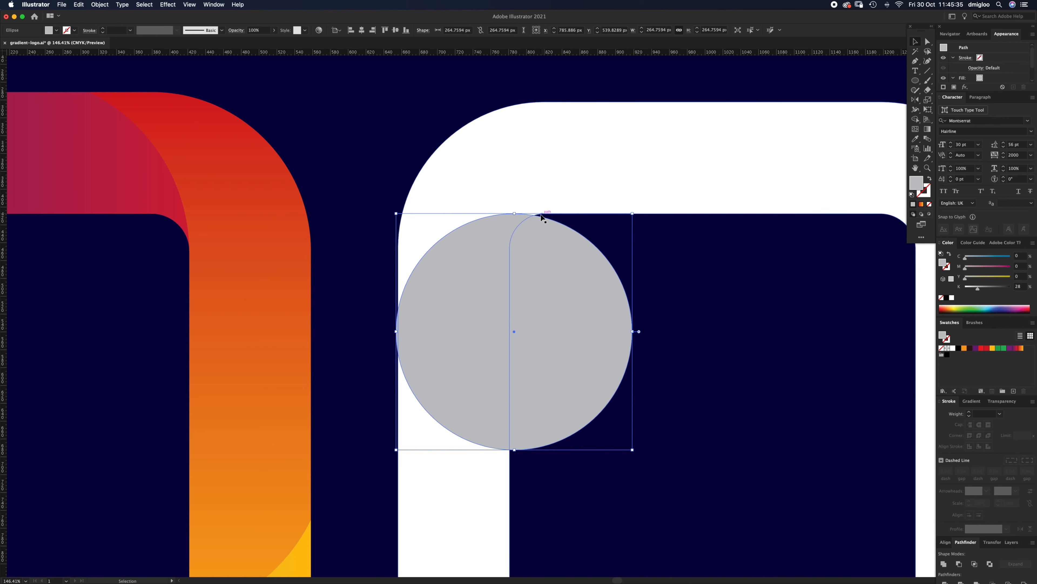
left_click_drag(633, 449, 688, 496)
Shift the circle horizontally in outline view so its top point meets the start of the ring's inner corner curve
left_click_drag(522, 215, 627, 176)
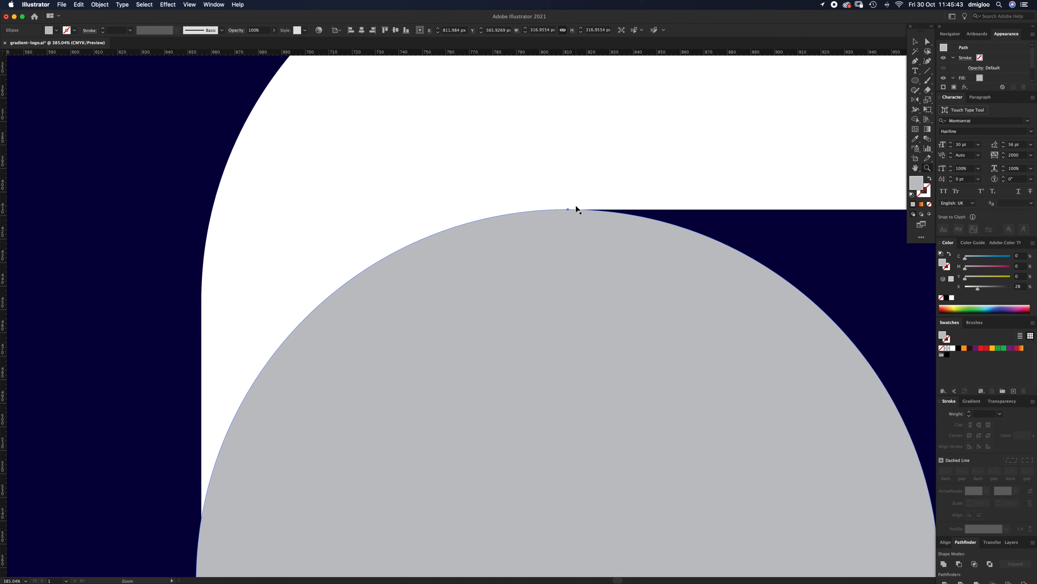
key("super+y")
left_click_drag(563, 224, 606, 184)
left_click(578, 201)
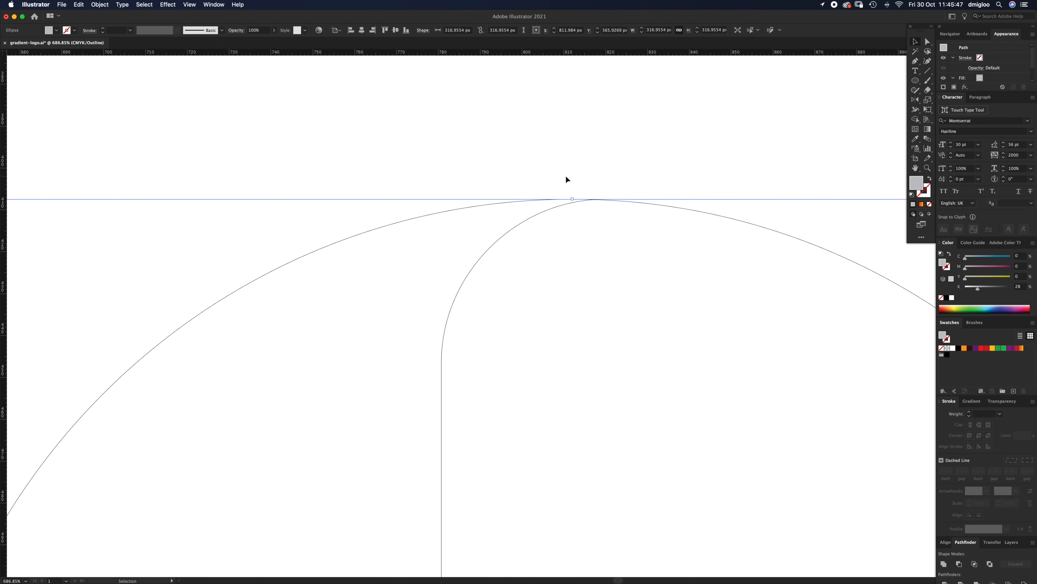
left_click_drag(560, 198, 582, 200)
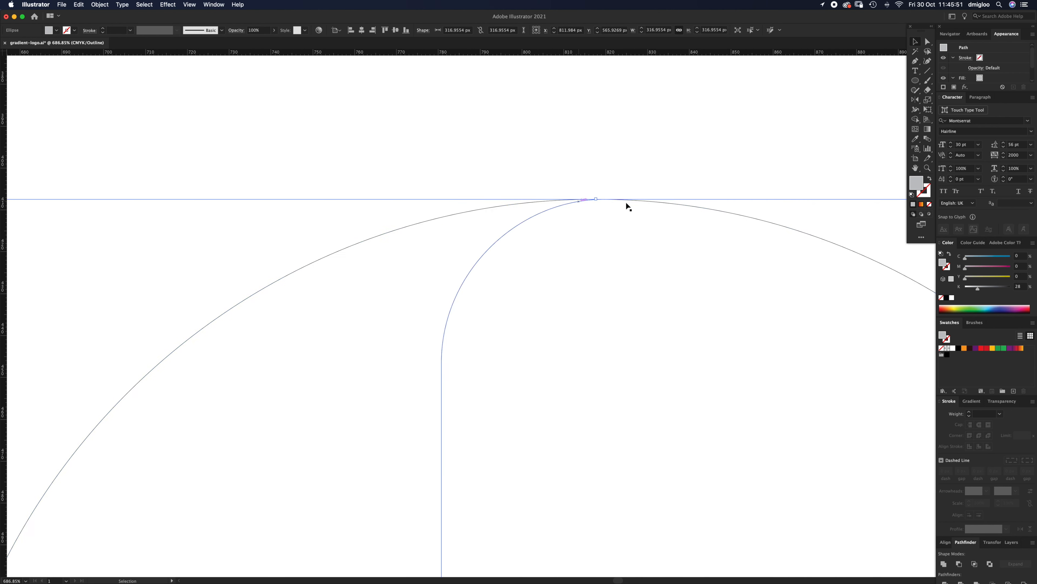
left_click(610, 185)
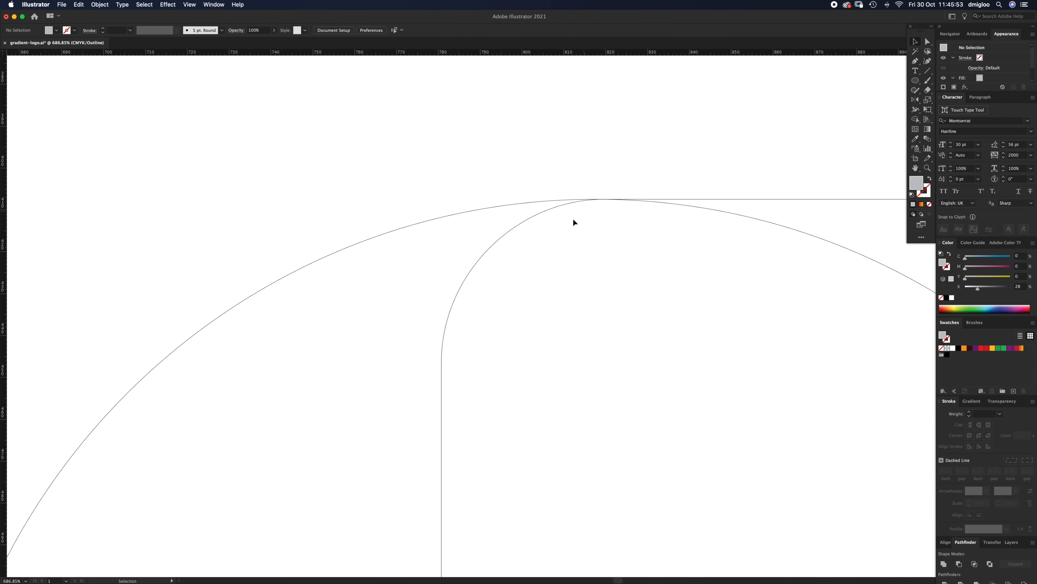
key("super+y")
Enlarge the grey circle to about 322 px so it reaches just past the ring's outer left edge
key("z")
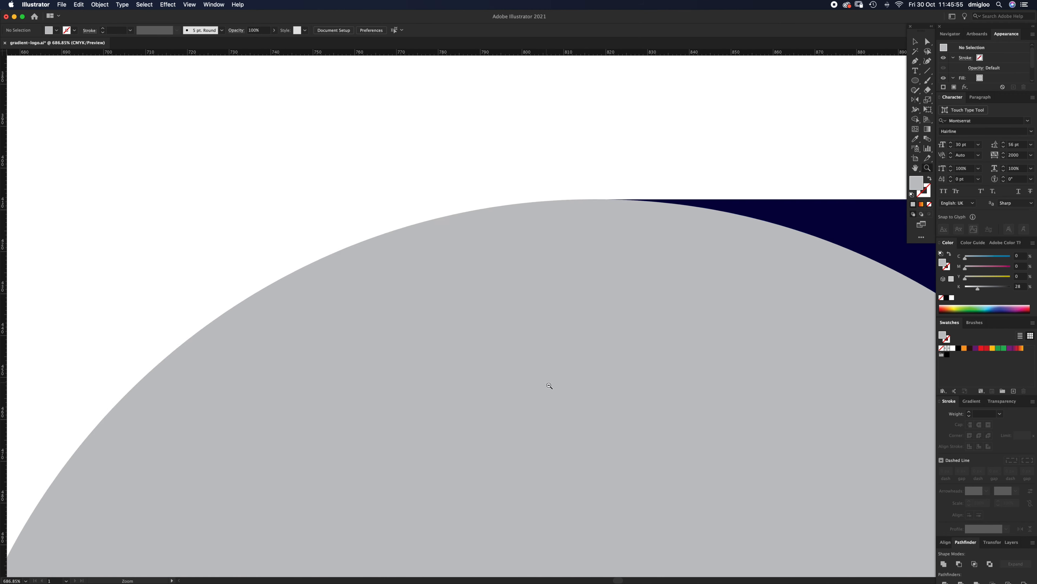
left_click(548, 389, "alt")
left_click(547, 392, "alt")
left_click(547, 392, "alt")
key("v")
key("z")
left_click(435, 399, "alt")
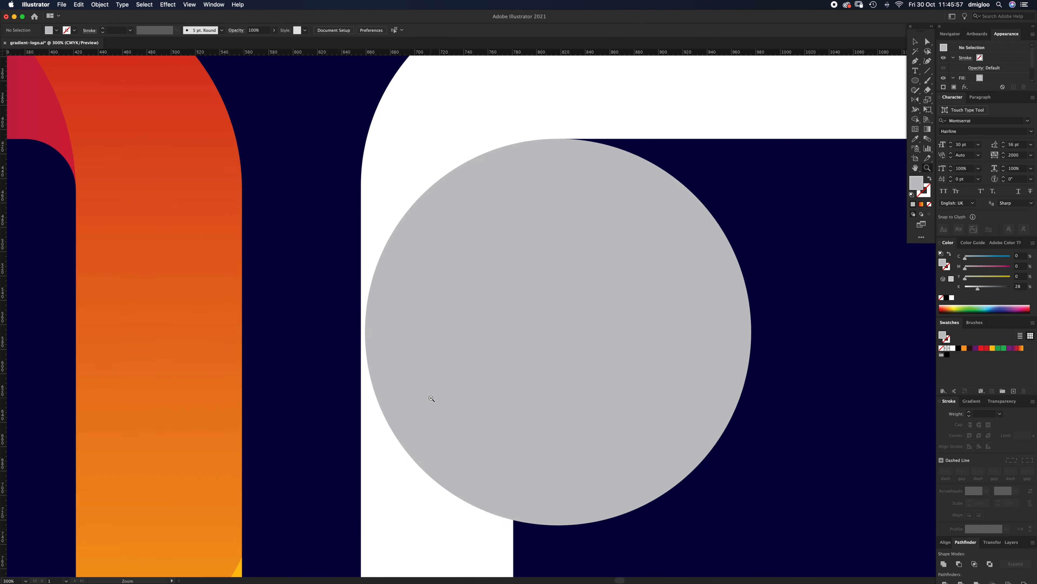
left_click(433, 398, "alt")
key("v")
left_click(586, 401)
left_click_drag(469, 411, 464, 415)
key("super+shift+a")
Subtract the grey circle from the white ring with Minus Front
key("z")
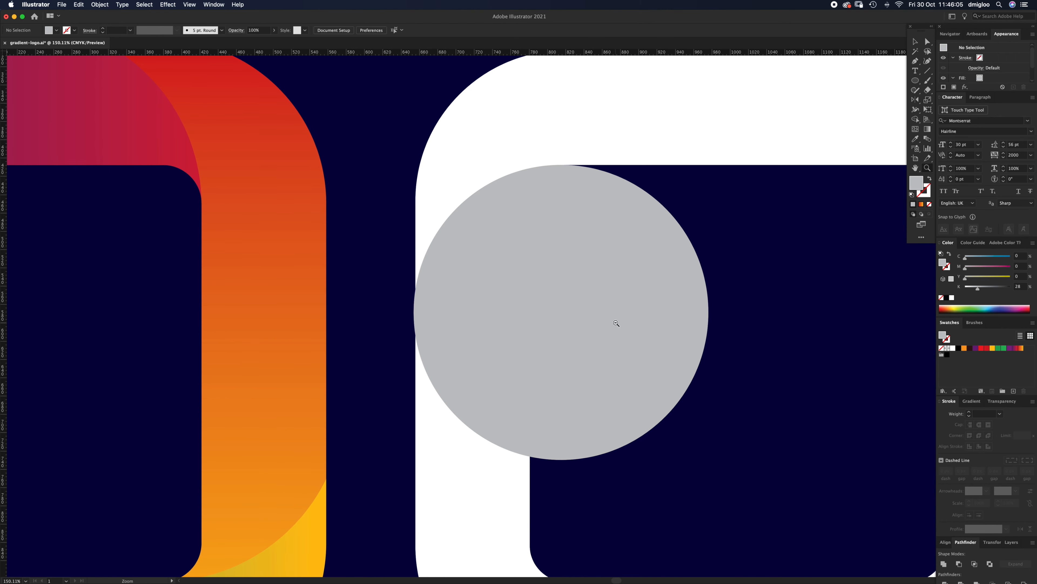
left_click(616, 324, "alt")
left_click_drag(628, 318, 580, 304)
key("v")
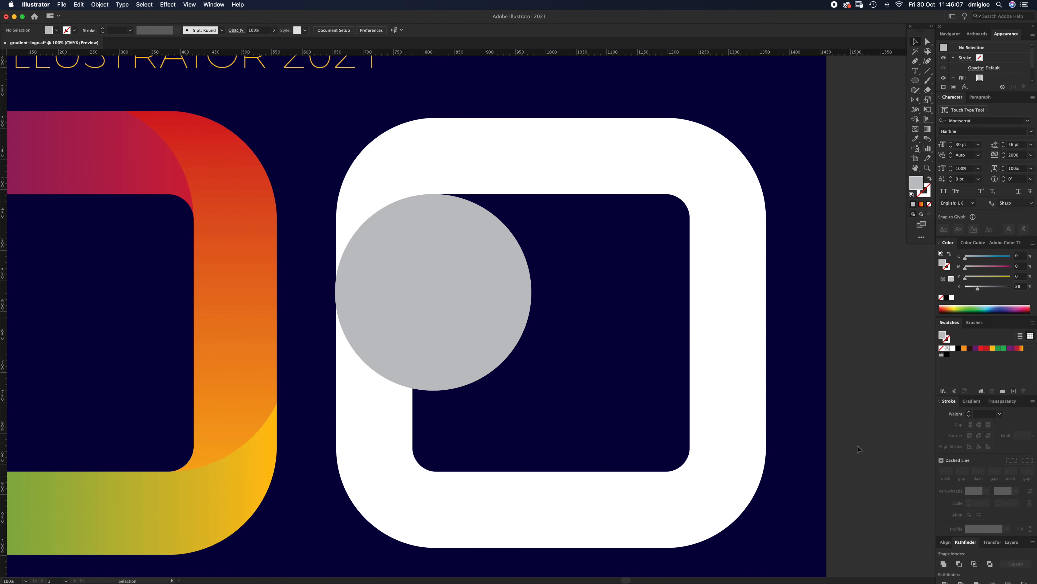
left_click(972, 401)
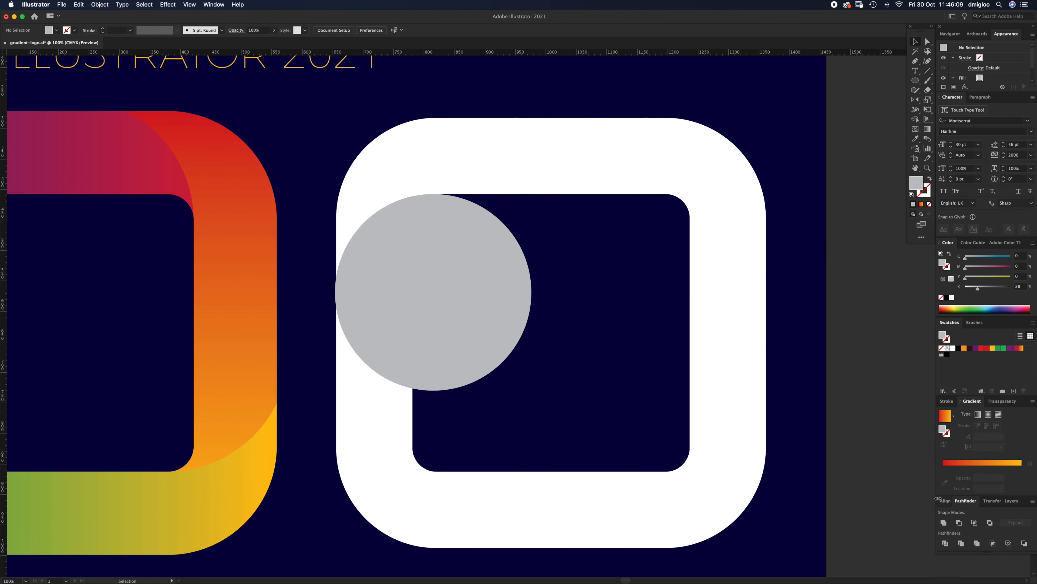
left_click(448, 279)
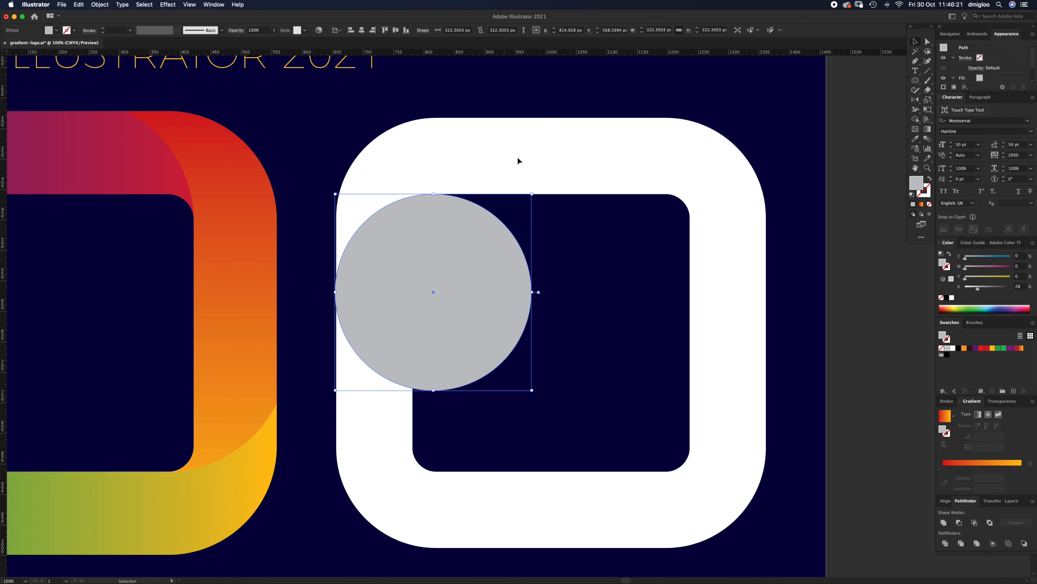
left_click(528, 158, "shift")
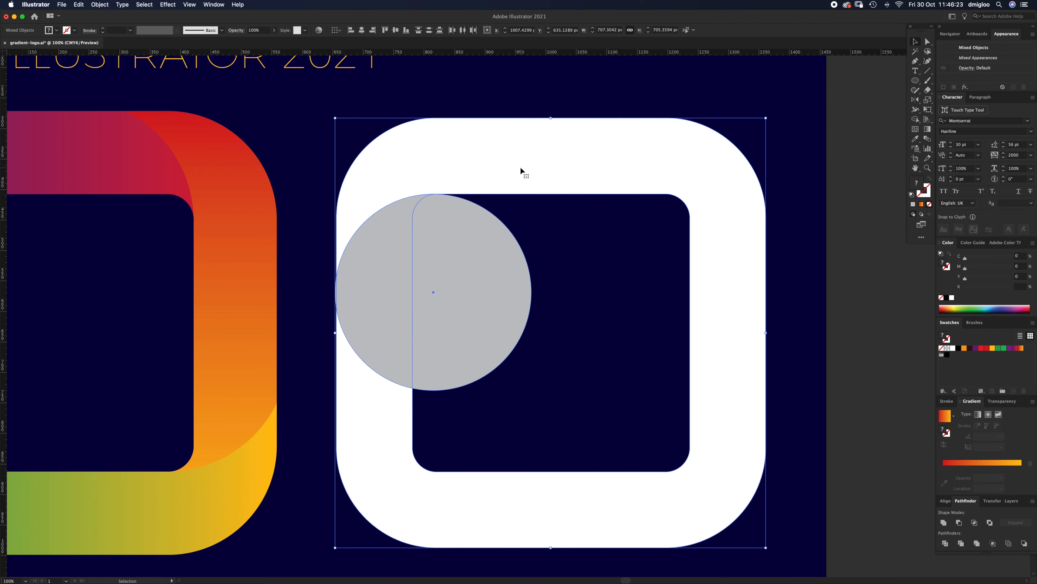
left_click_drag(501, 300, 509, 290)
key("super+z")
left_click(959, 523)
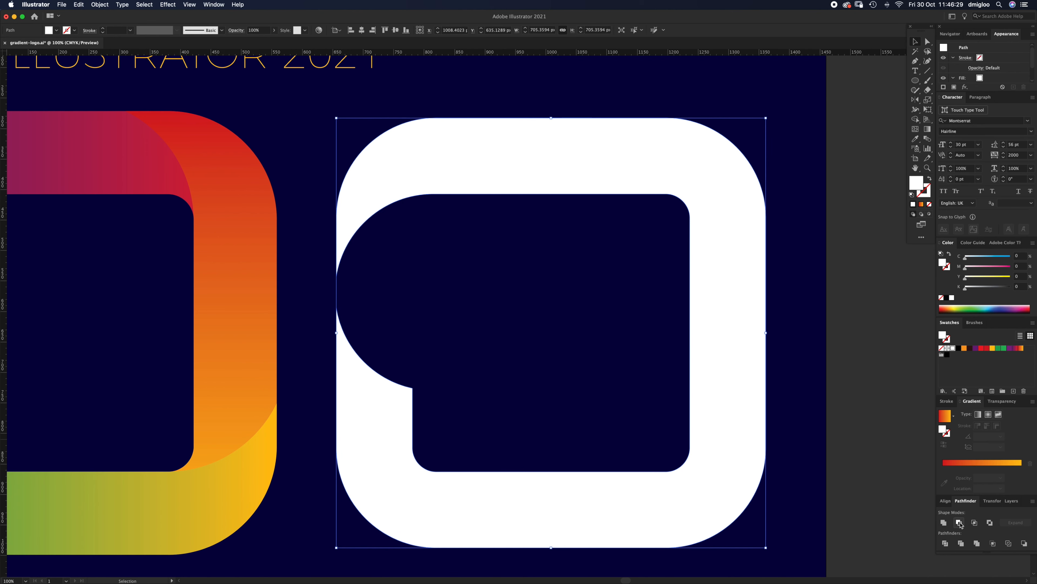
left_click(484, 300)
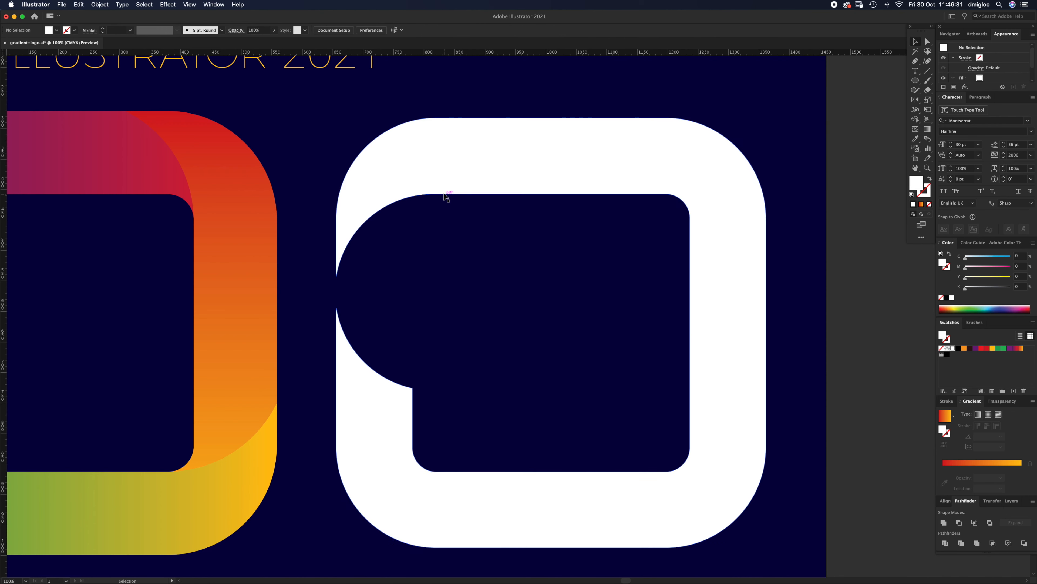
Delete the anchor points of the ring's sides and lower part, leaving only the upper band with its curved corners
key("a")
left_click_drag(322, 299, 780, 556)
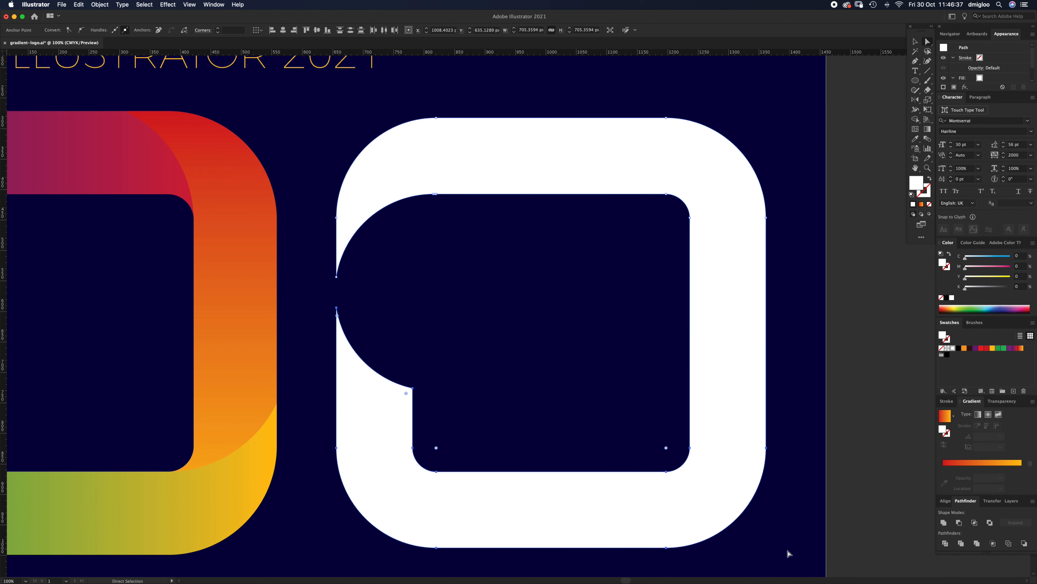
key("Delete")
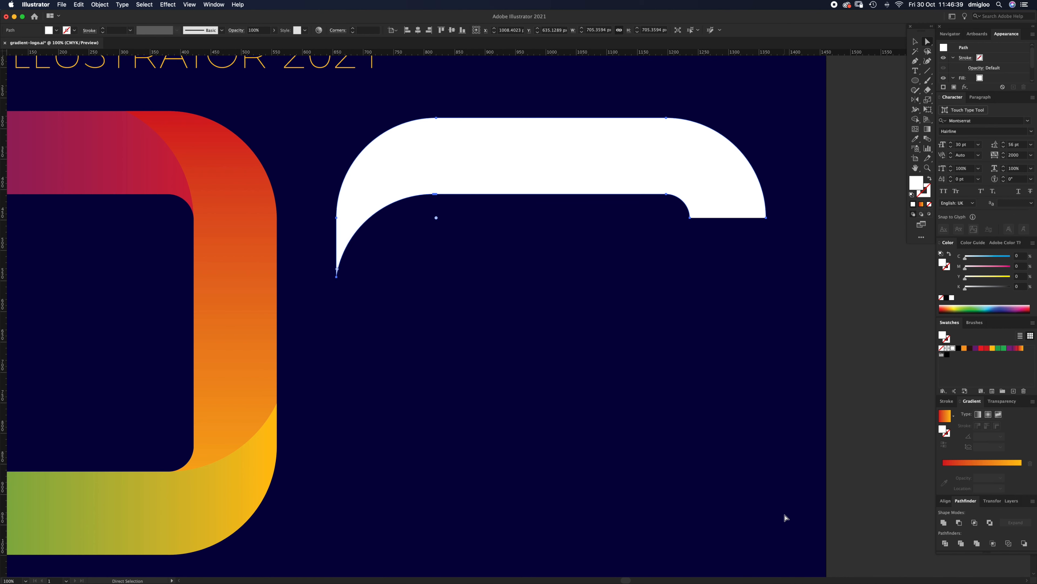
Join the two open endpoints at the right end of the upper band with a straight edge
left_click_drag(743, 240, 785, 211)
key("v")
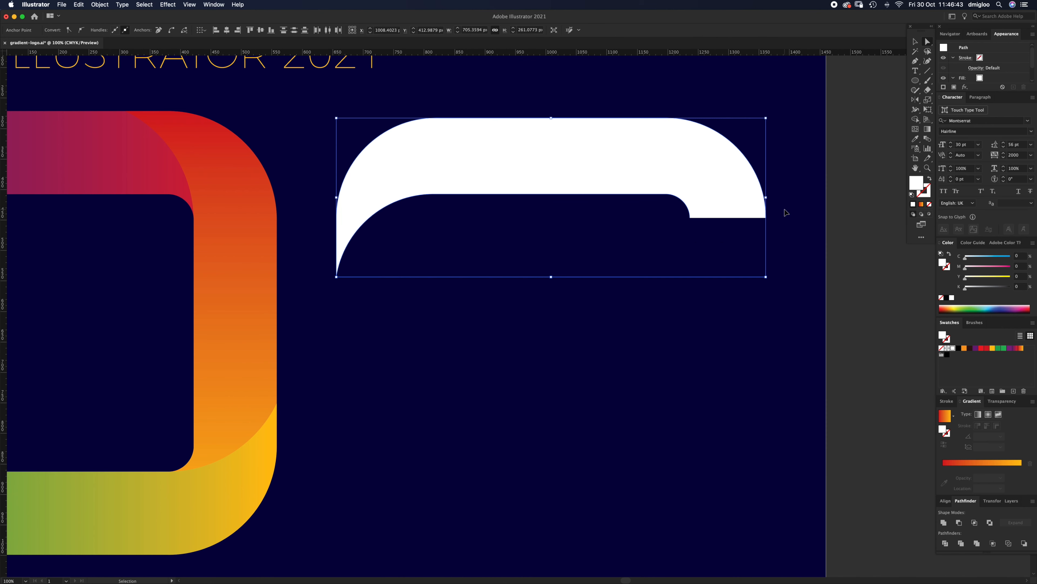
left_click(786, 212)
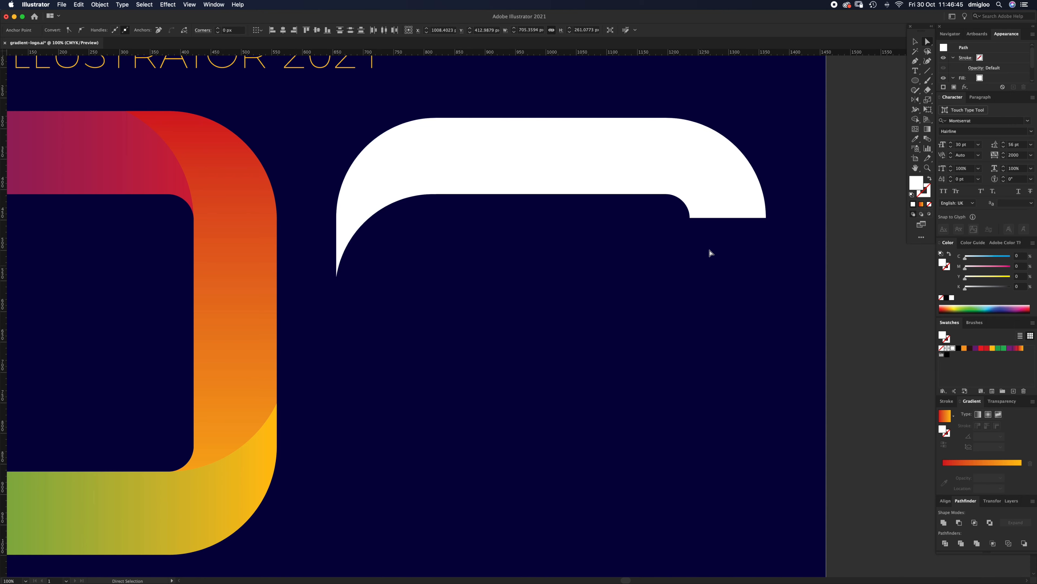
key("super+y")
left_click(707, 218)
key("a")
left_click_drag(679, 235, 785, 215)
key("super+j")
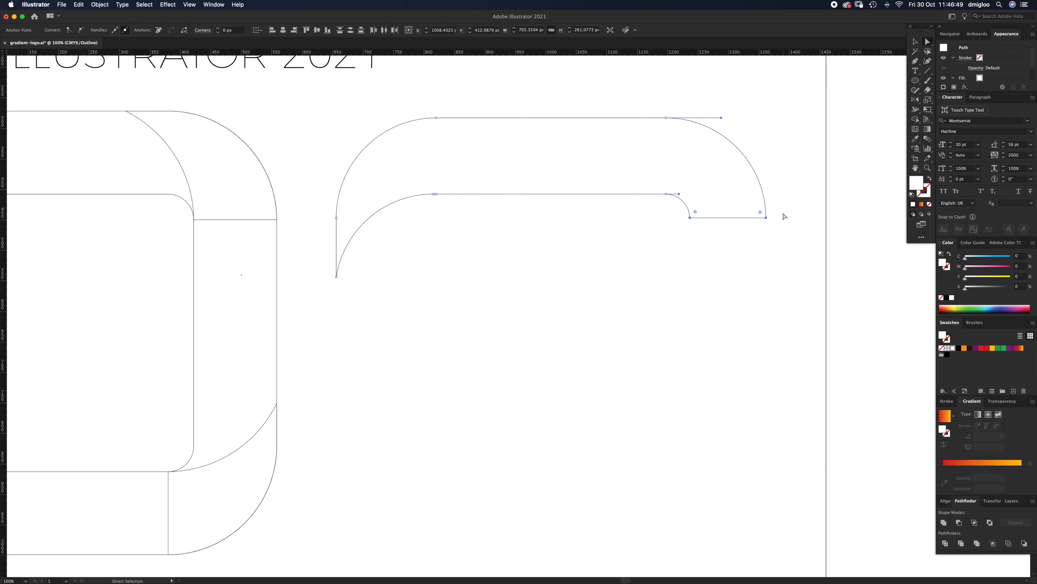
Return the artwork from outline view to full-colour preview and show the bounding box on the white curved band
left_click(689, 231)
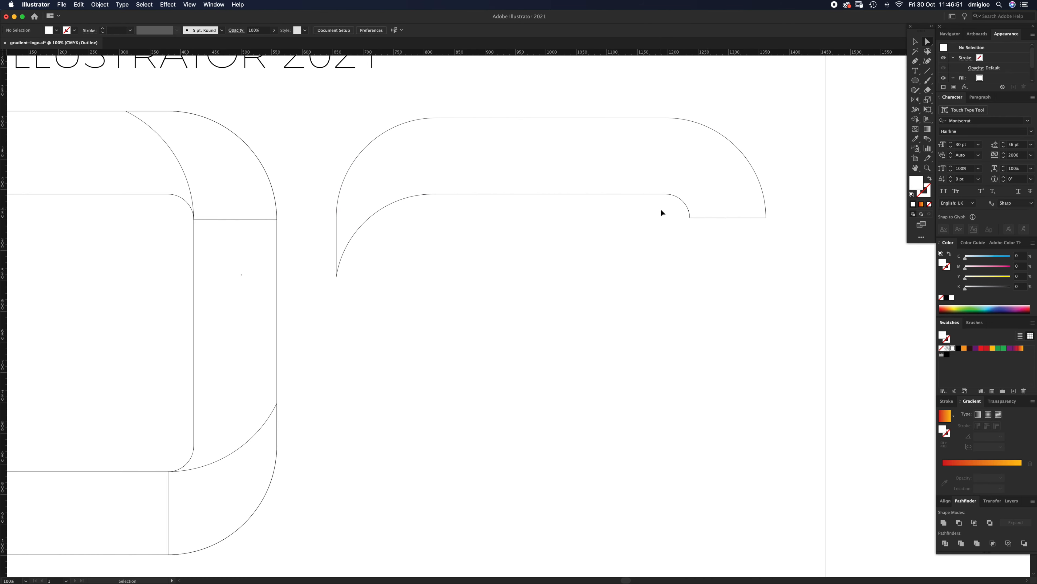
key("super+y")
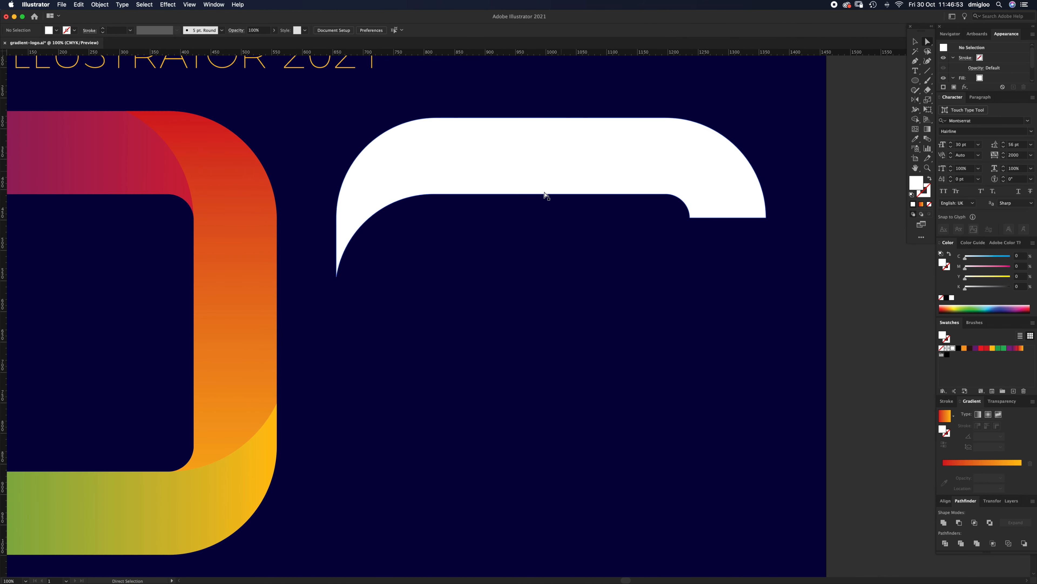
key("v")
left_click(566, 180)
key("shift+super+b")
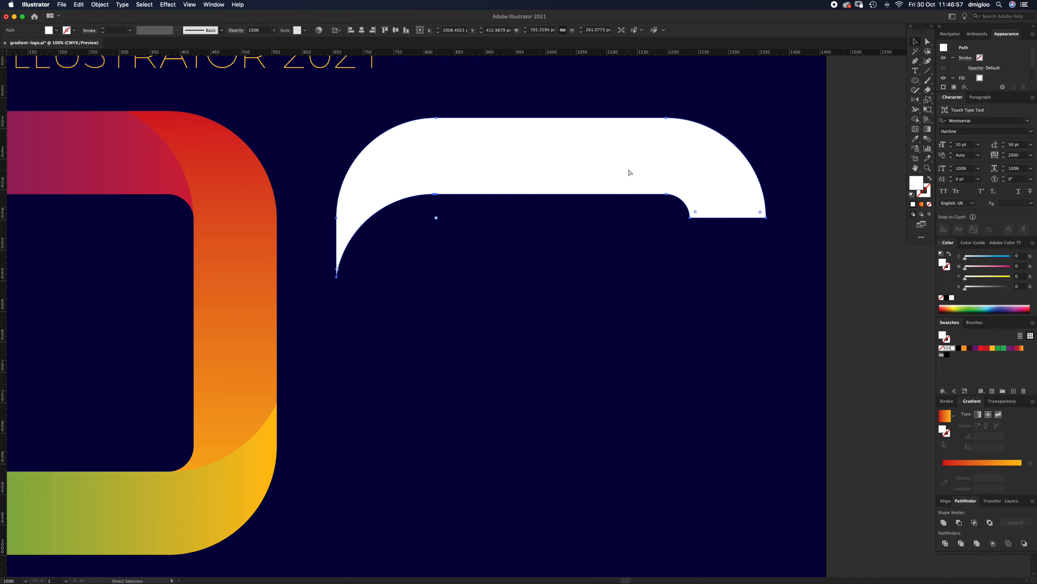
Place a copy of the white band rotated 90 degrees so it forms the ring's left side, aligned to the upper left corner
key("v")
left_click_drag(563, 183, 584, 226)
key("super+z")
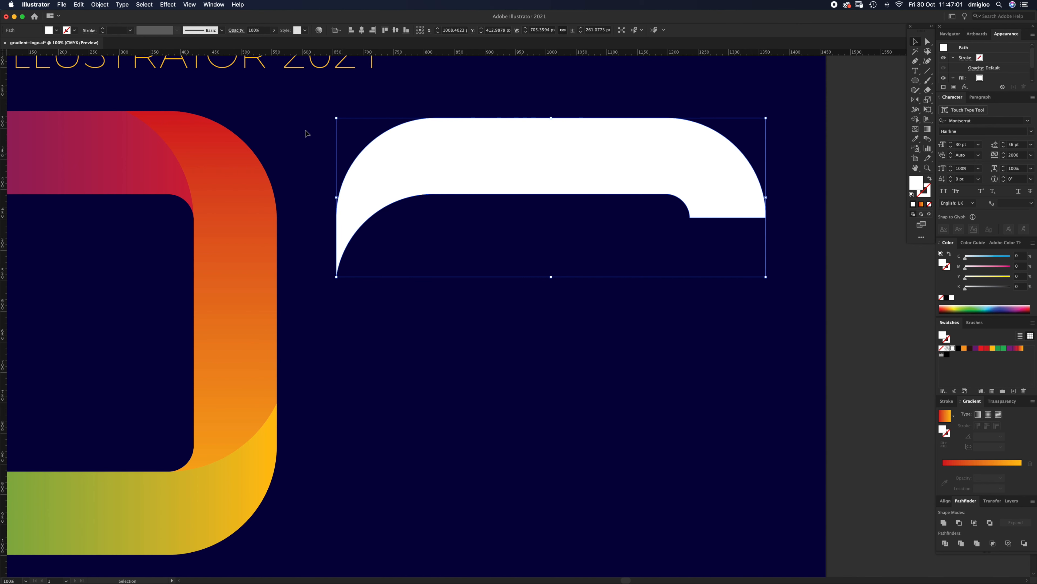
left_click_drag(333, 115, 499, 358)
left_click_drag(517, 200, 385, 327)
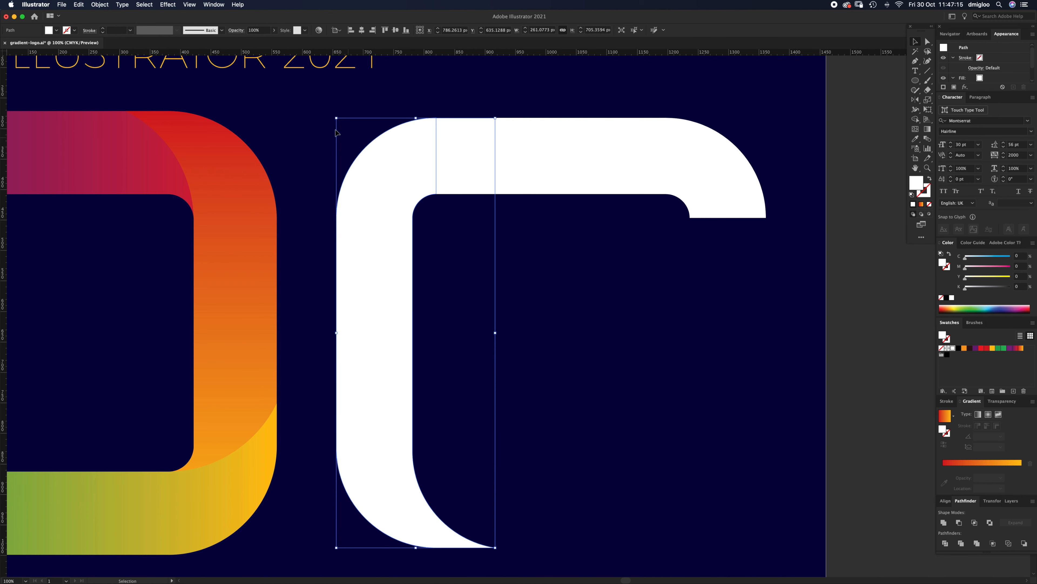
Check the Snap to Point setting and fill the rotated left band with grey at 27% black
left_click(190, 4)
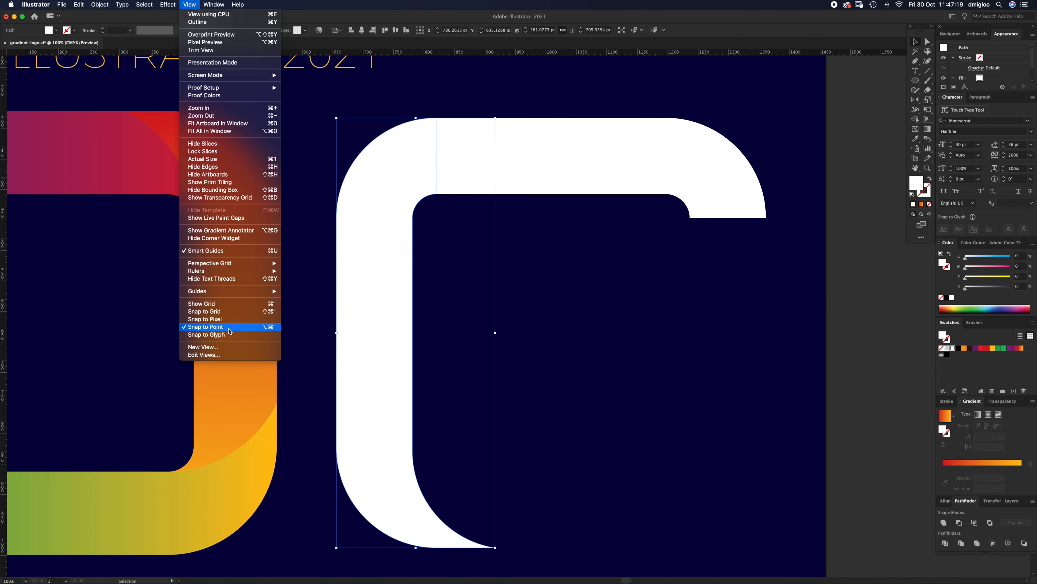
left_click(545, 278)
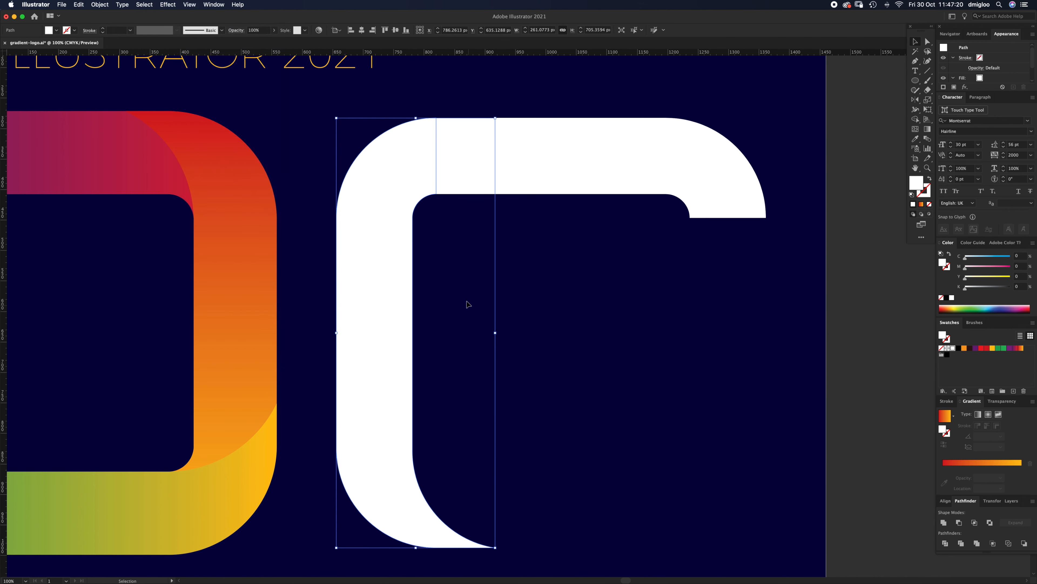
left_click(977, 288)
left_click(633, 317)
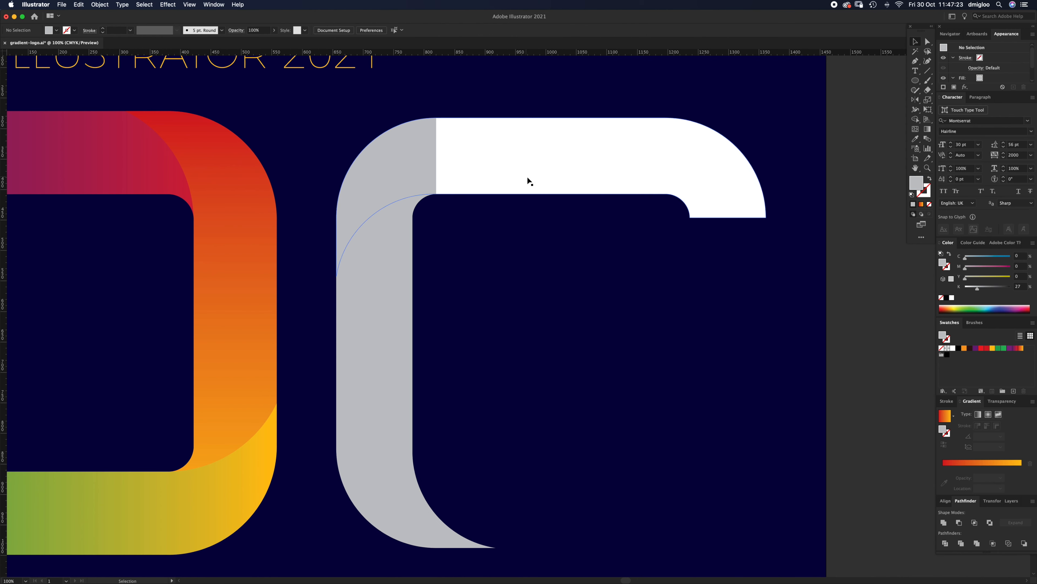
Duplicate the top and left bands rotated 180 degrees to form the ring's bottom and right sides
left_click_drag(502, 253, 364, 153)
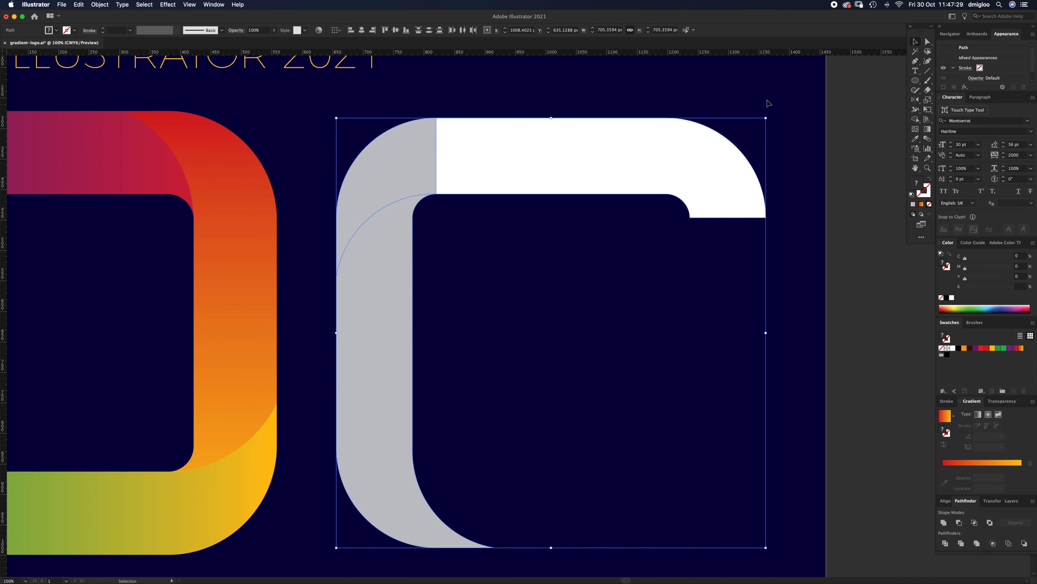
left_click_drag(770, 115, 382, 460)
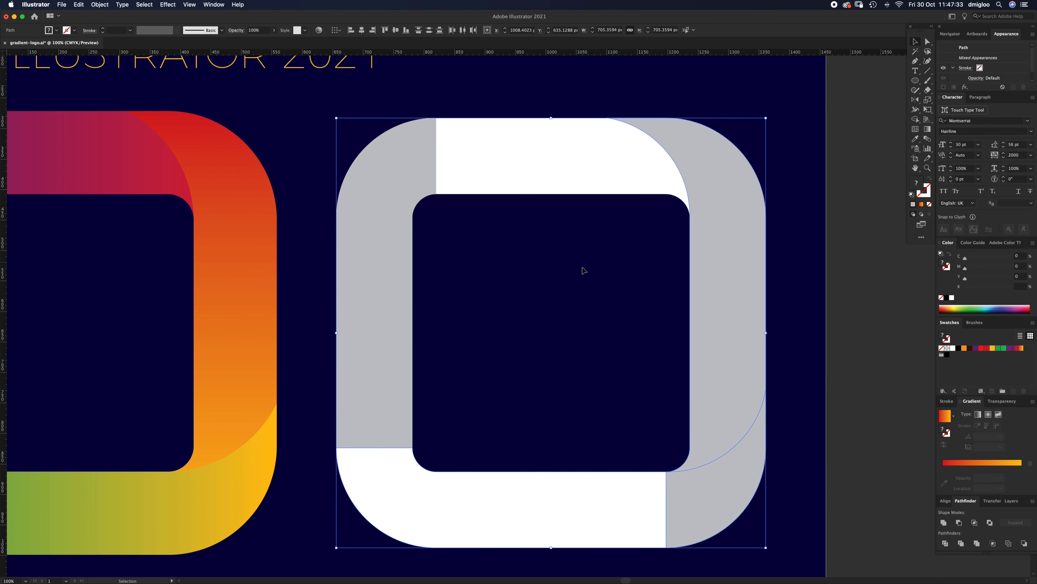
left_click(588, 311)
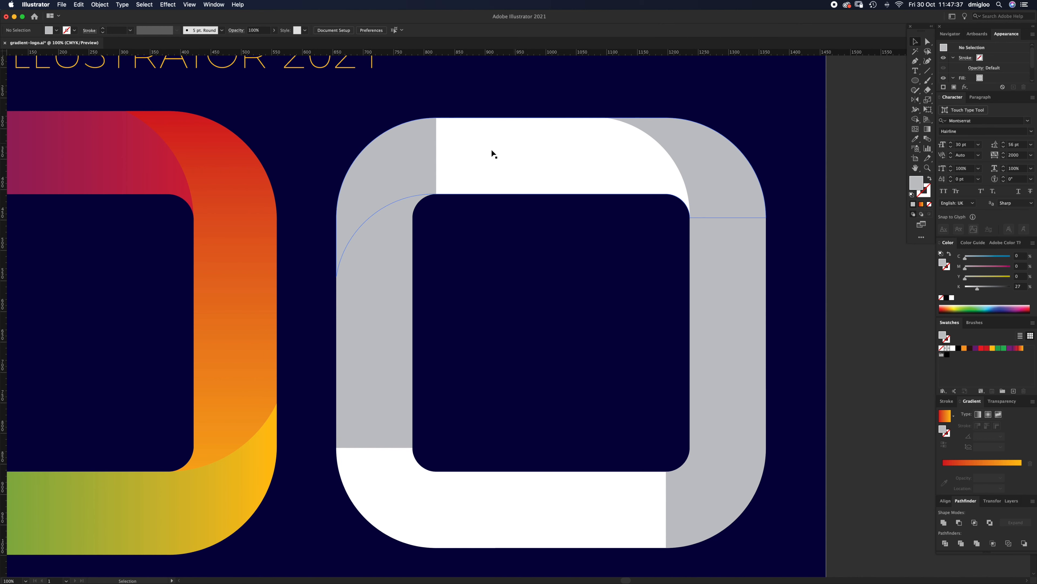
Bring the top white band to the front, above both grey bands
key("super+minus")
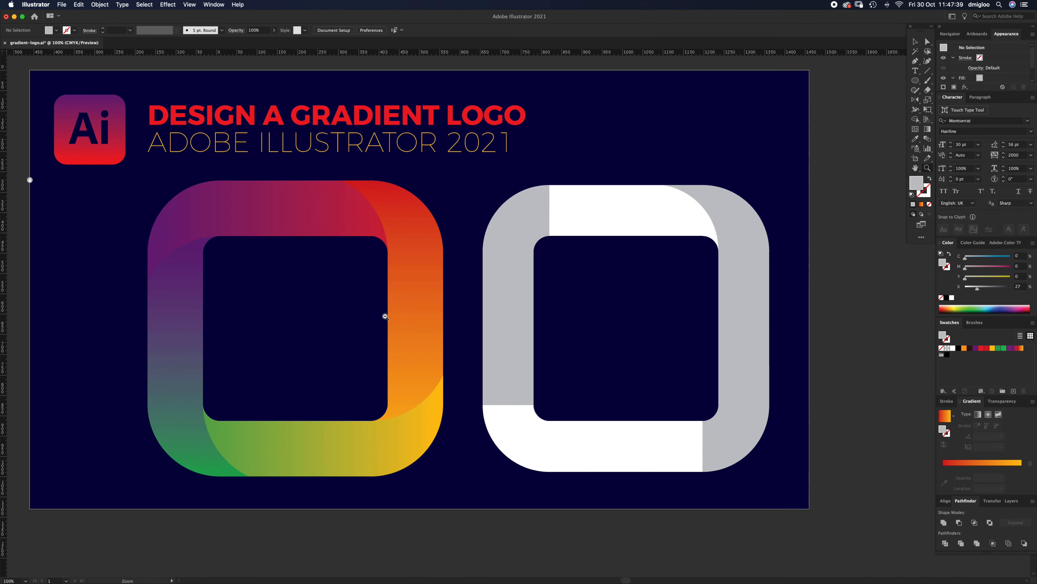
left_click_drag(509, 286, 463, 315)
left_click_drag(535, 296, 542, 299)
key("v")
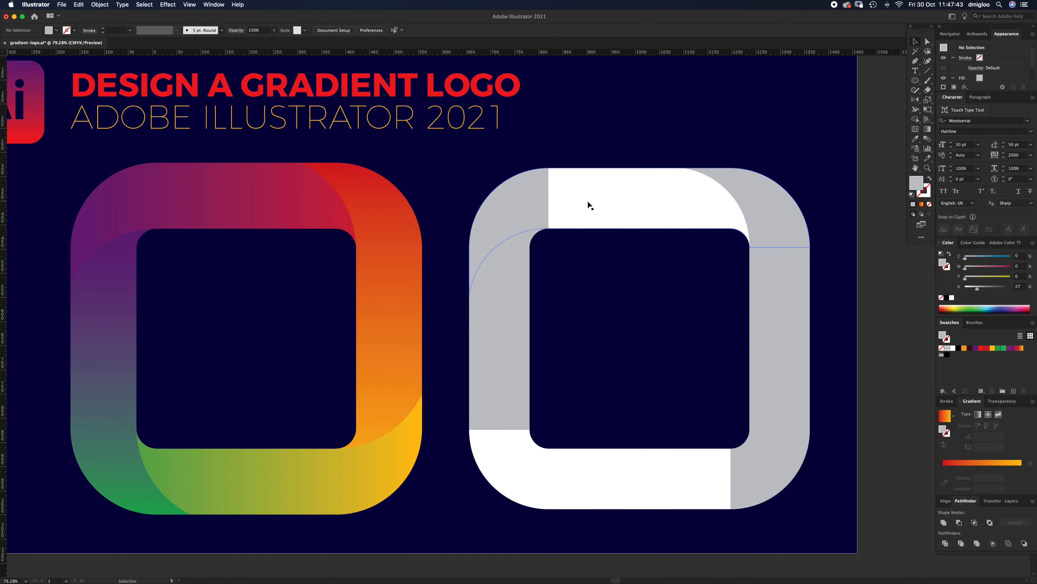
left_click(588, 201)
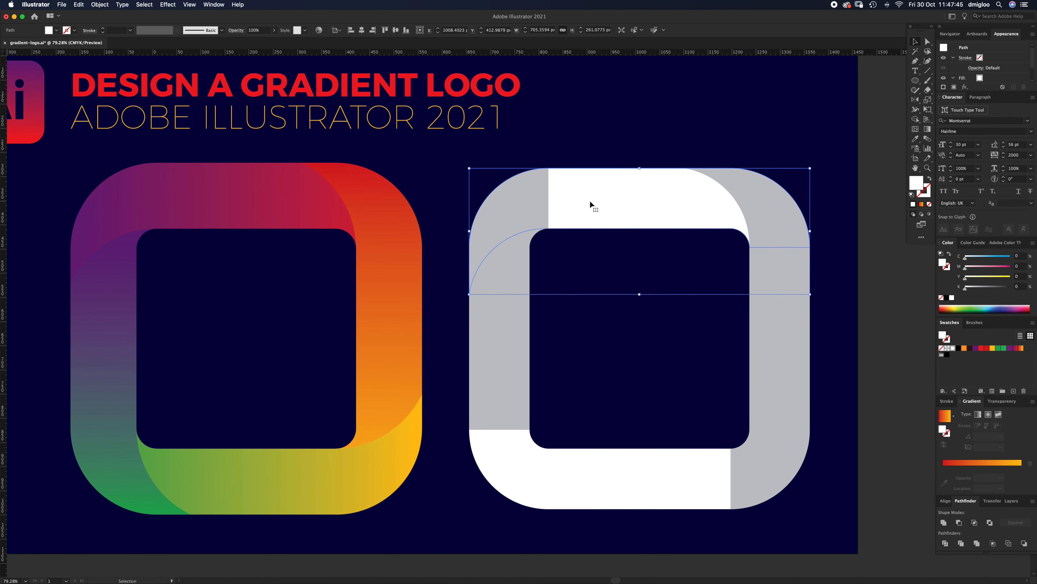
key("a")
key("shift+super+bracketright")
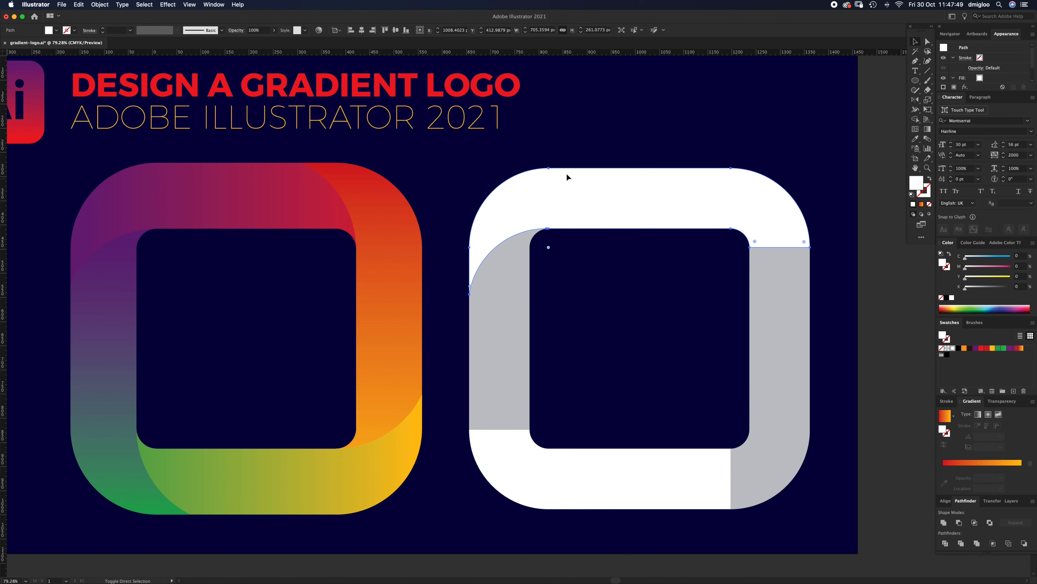
left_click(398, 94)
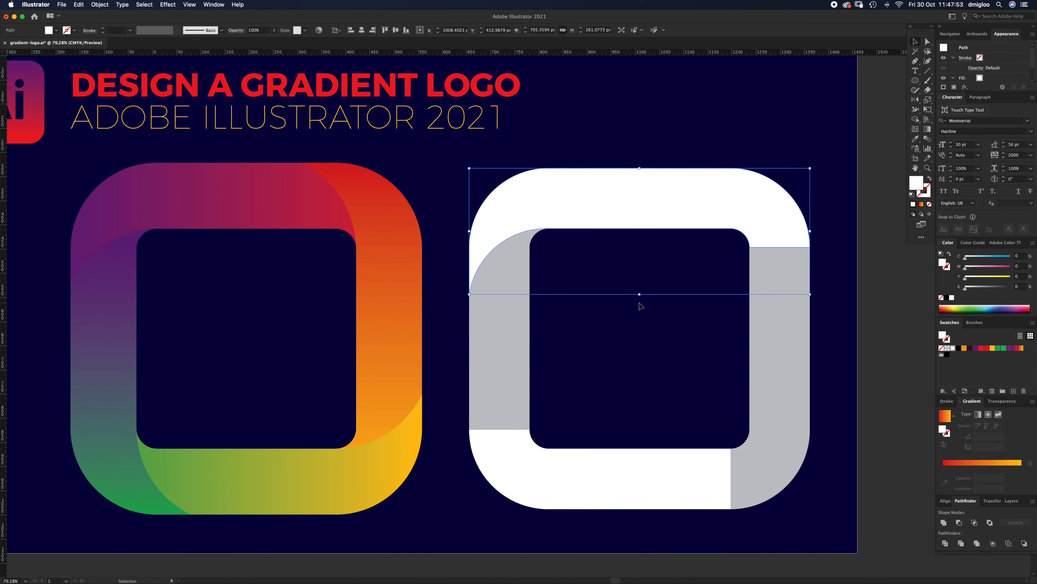
Bring the top white band and the left grey band to the front together, so the left band overlaps the bottom one
left_click(504, 351, "shift")
left_click_drag(508, 342, 468, 315)
key("super+z")
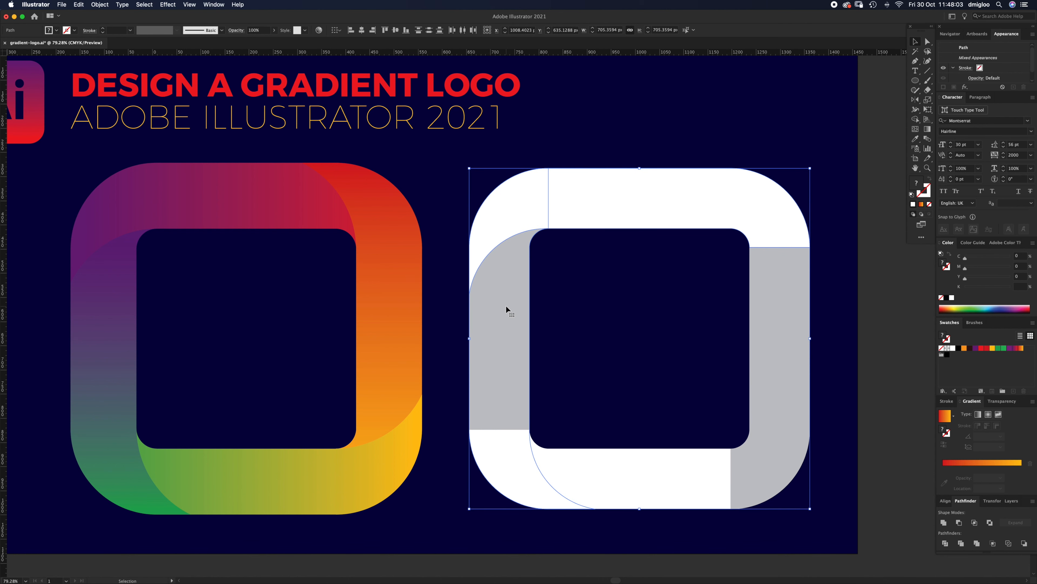
key("slash")
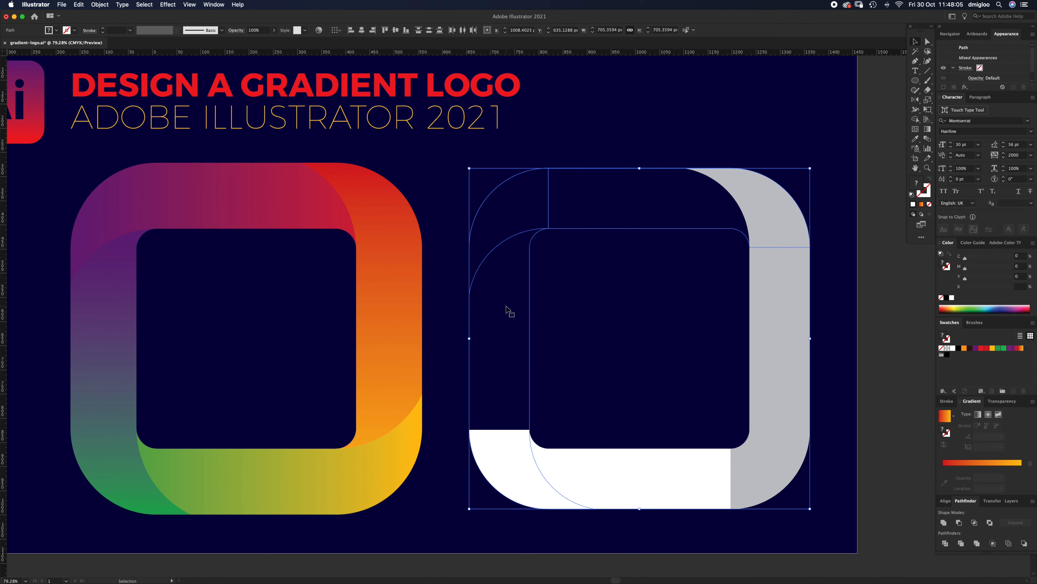
key("super+z")
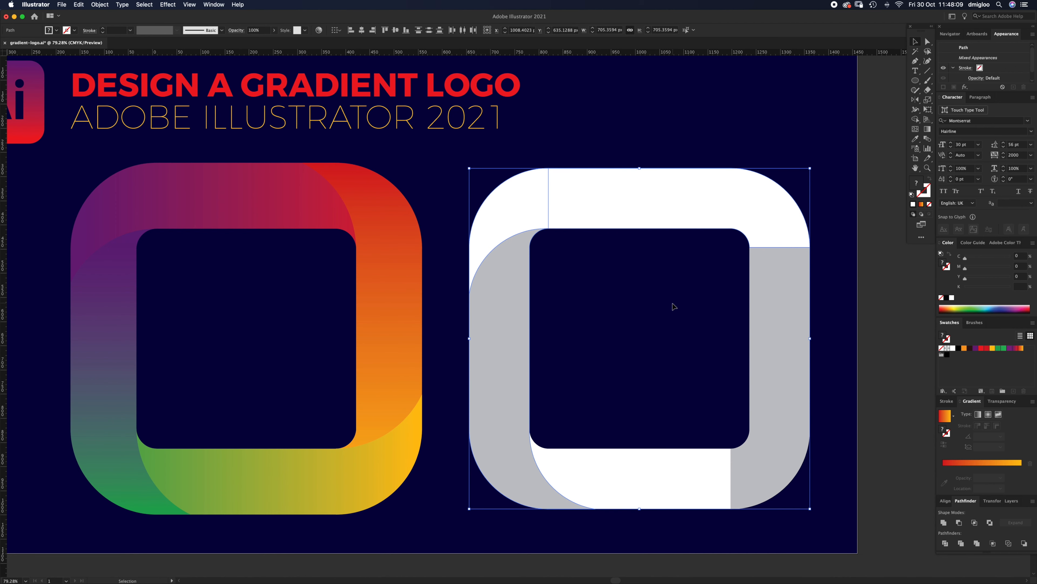
Add the bottom white band to the selection and bring all three bands in front of the right grey band
left_click(100, 4)
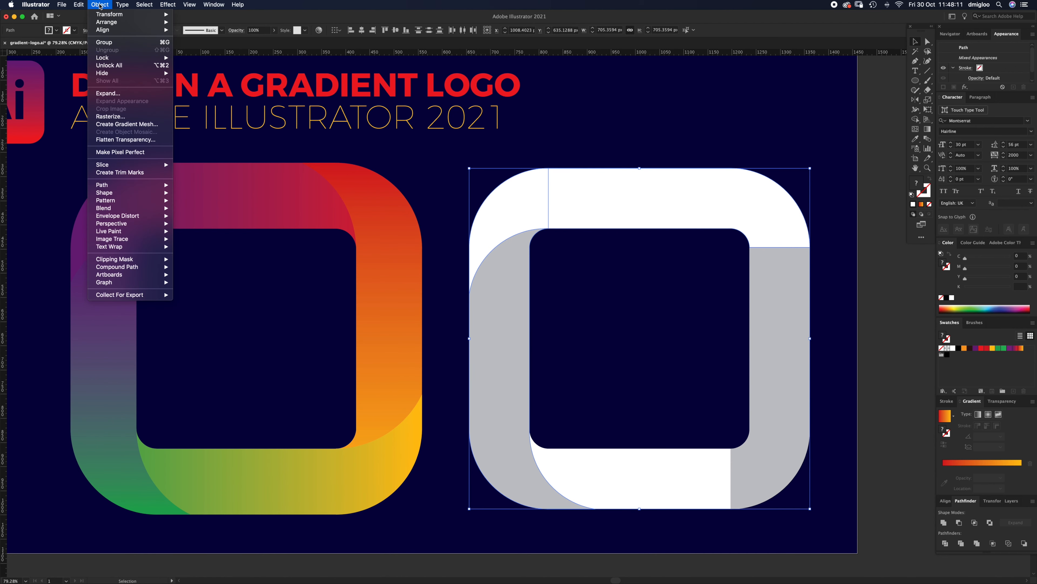
mouse_move(111, 21)
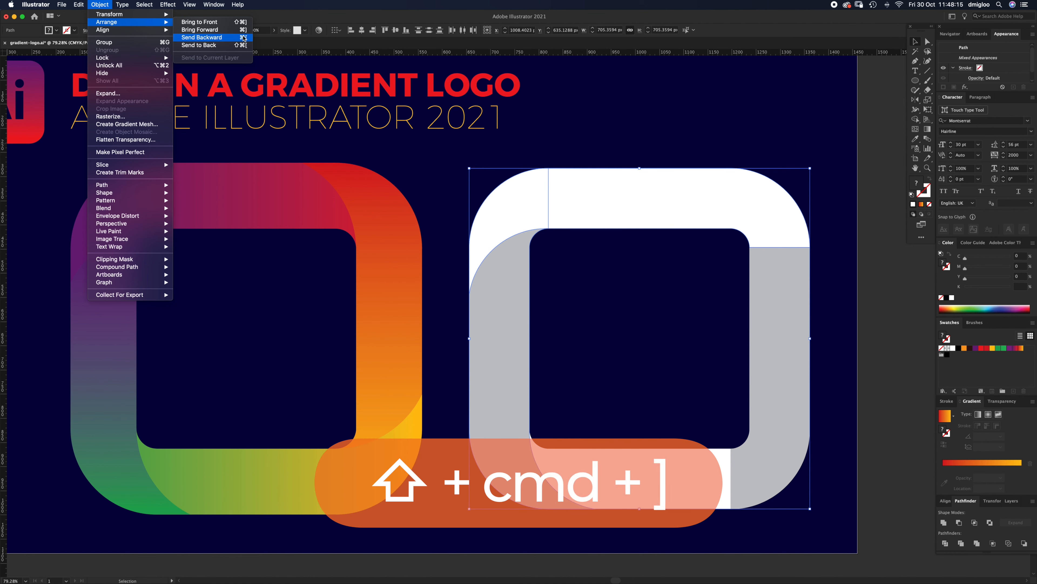
left_click(628, 427)
left_click(621, 469, "shift")
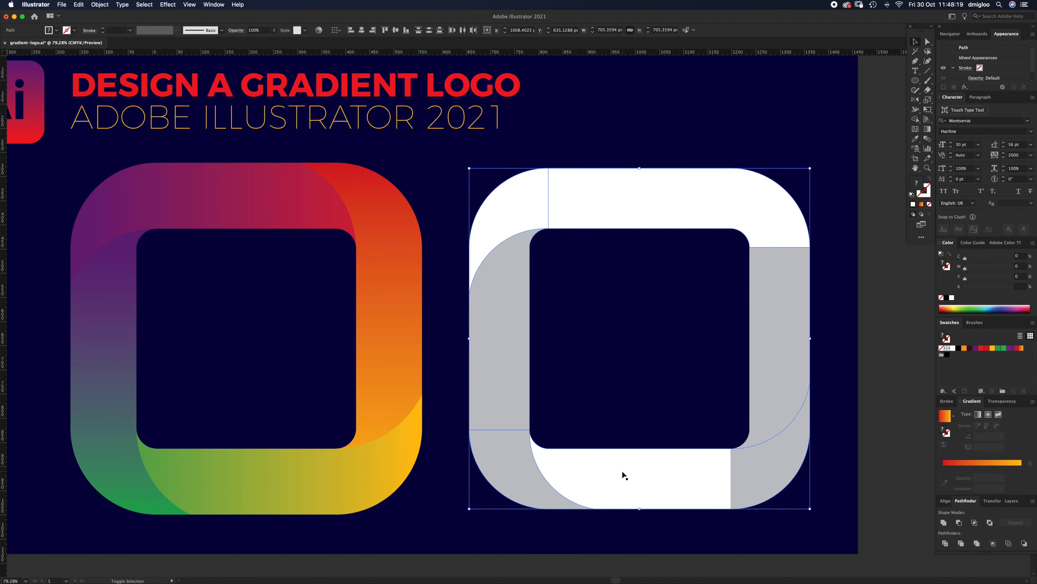
key("super+shift+bracketright")
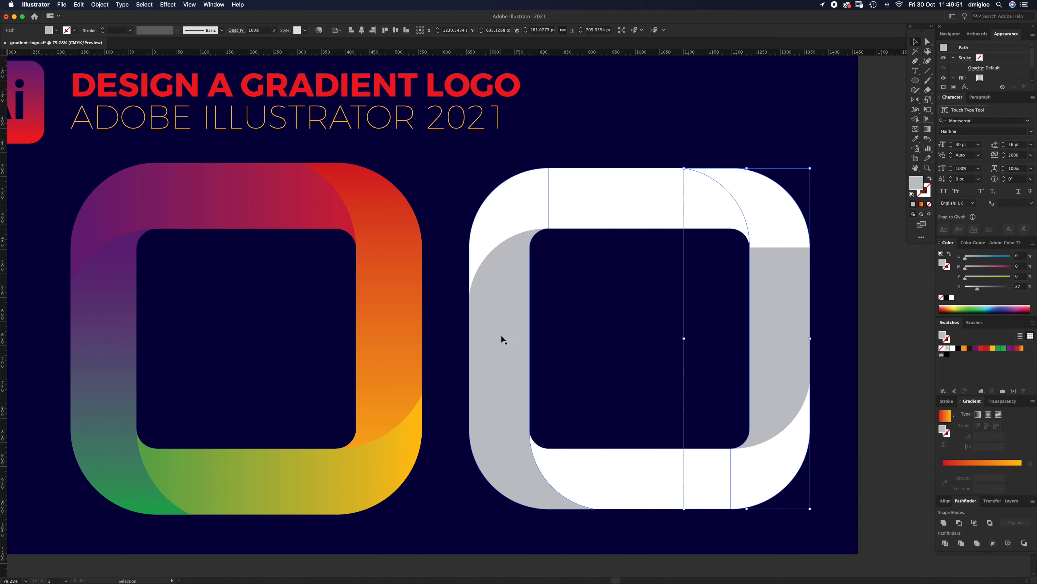
Try to subtract the top white band from the left grey band with Minus Front, and undo it
left_click(535, 319)
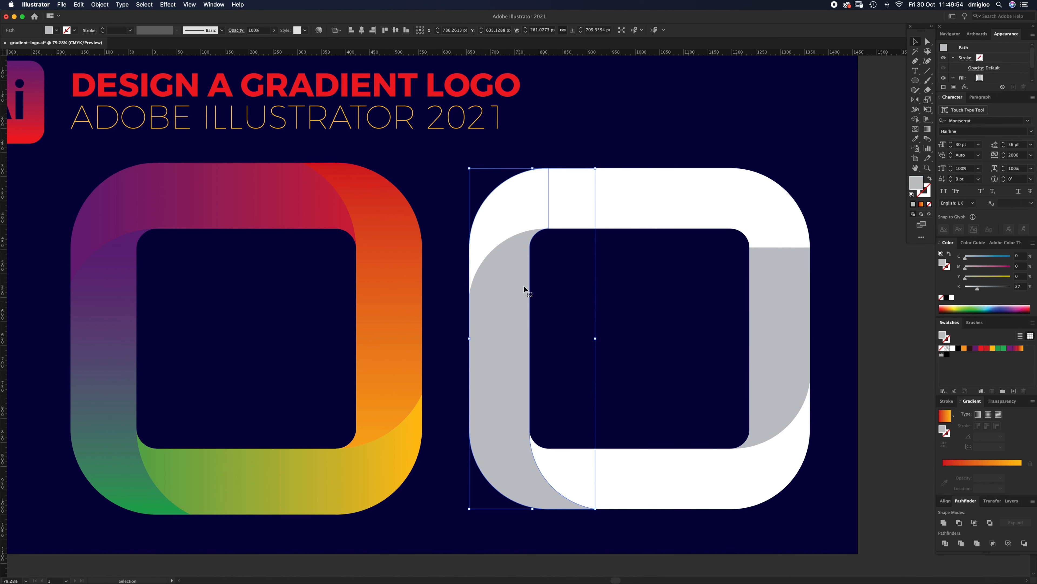
left_click(583, 209, "shift")
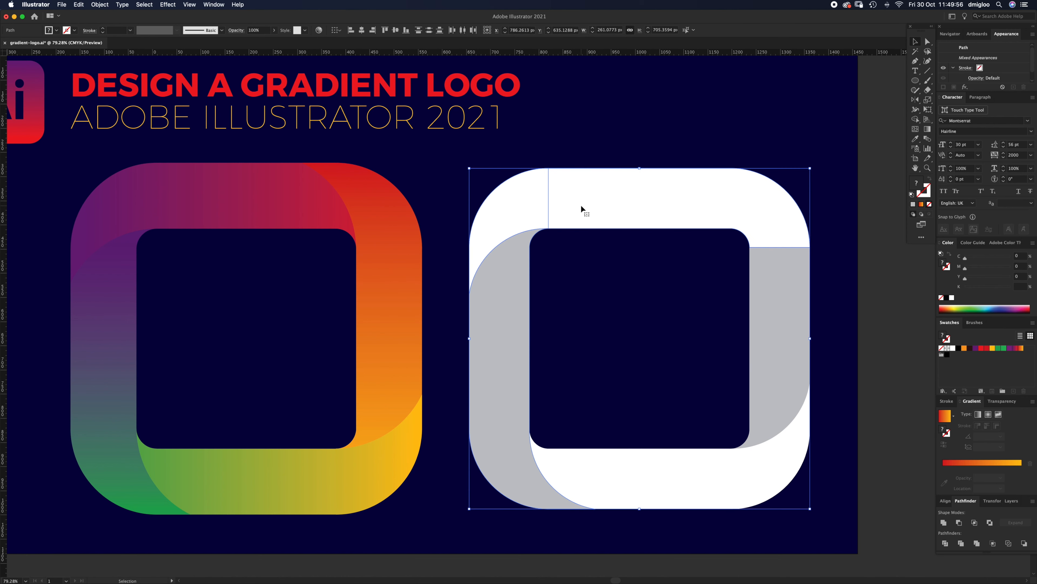
left_click(959, 523)
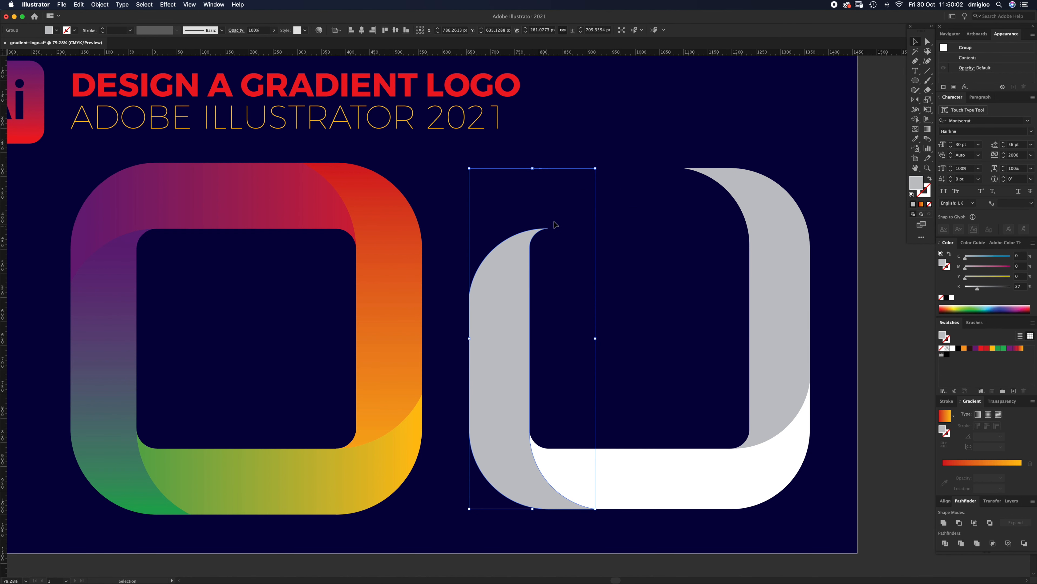
key("a")
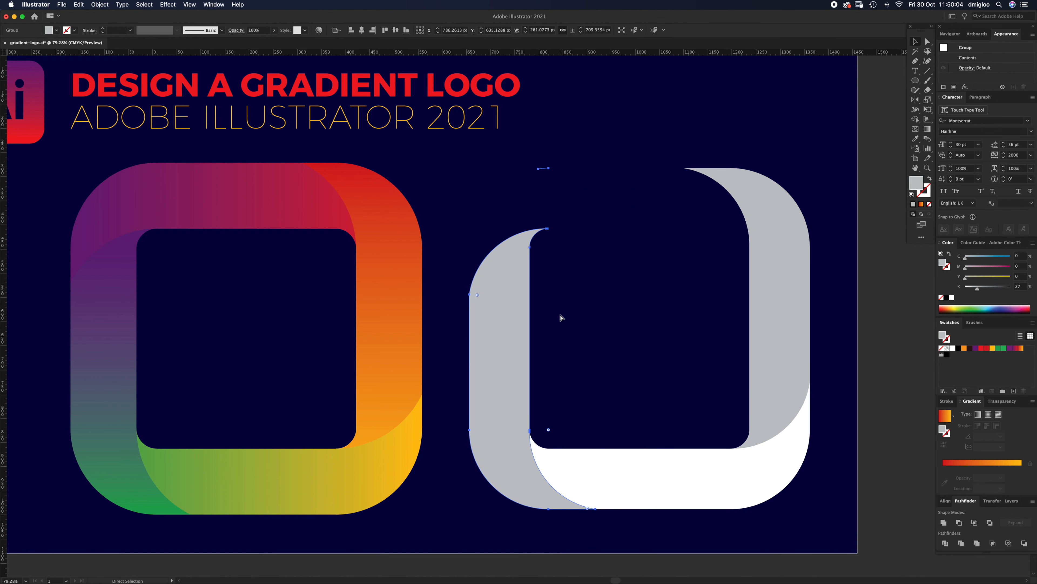
key("super+z")
Subtract the top white band from the left grey band with Minus Front
left_click(580, 316)
left_click(601, 214)
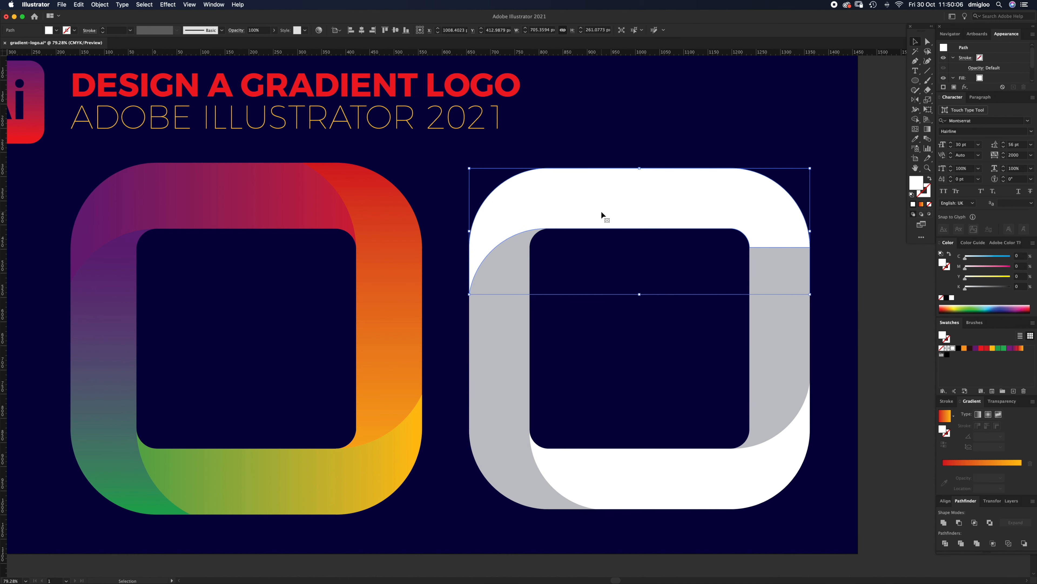
key("v")
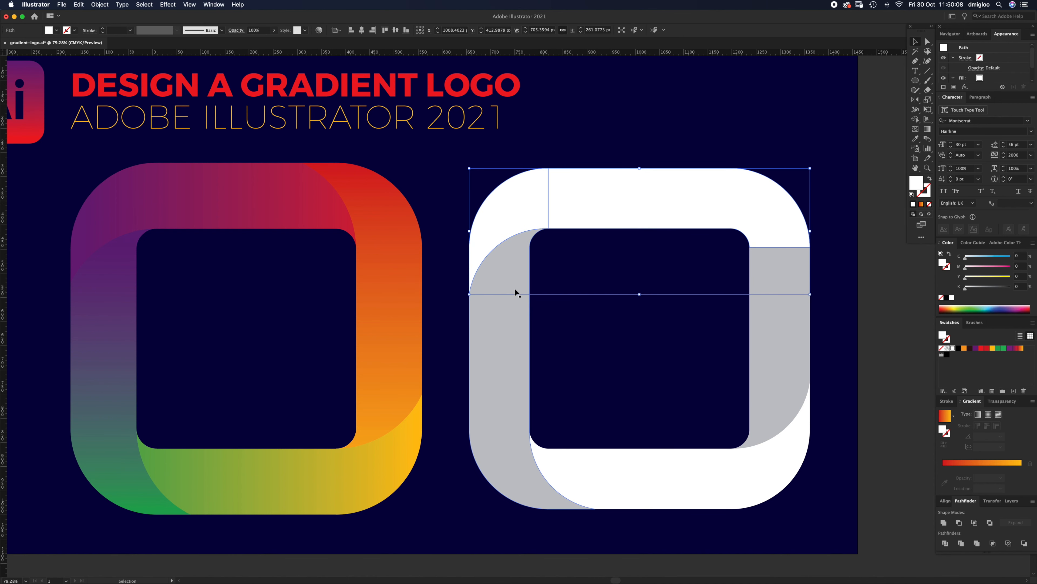
left_click(521, 283, "shift")
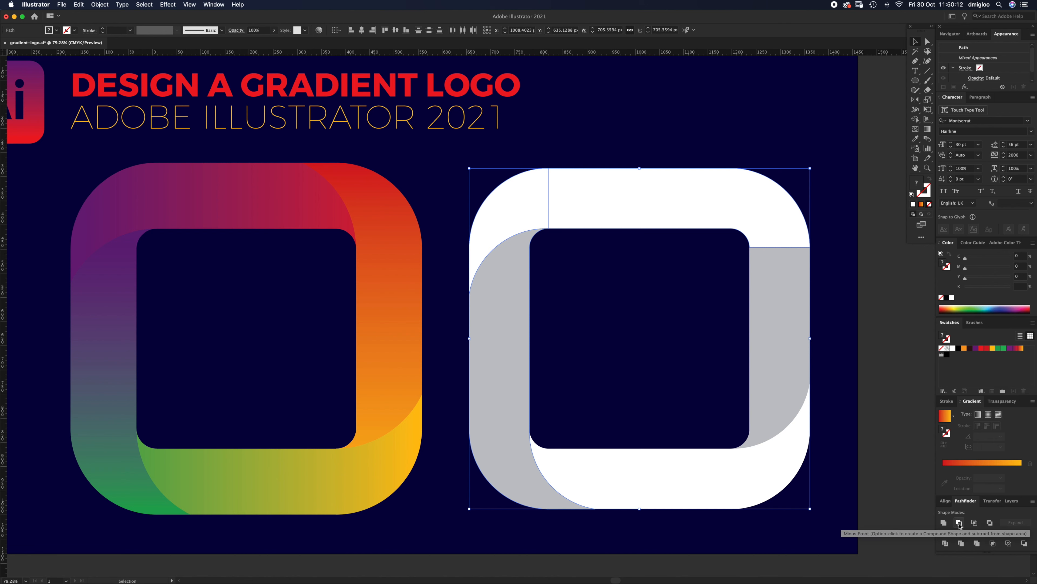
left_click(959, 525)
Delete the stray fragment left above the trimmed grey band and put the top white band back in its original place
left_click(563, 192)
key("a")
left_click_drag(558, 158, 532, 182)
key("Delete")
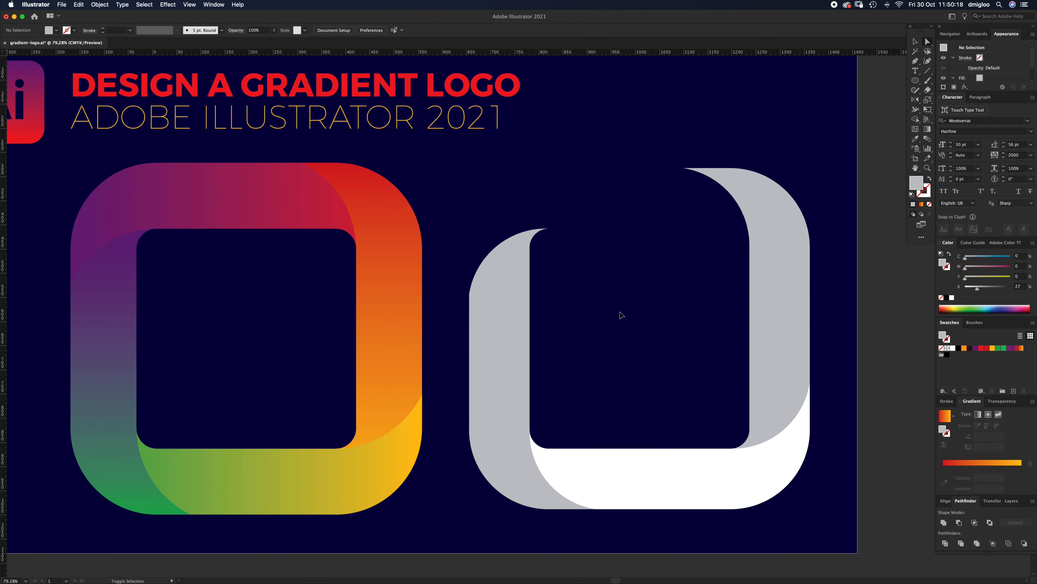
key("super+z")
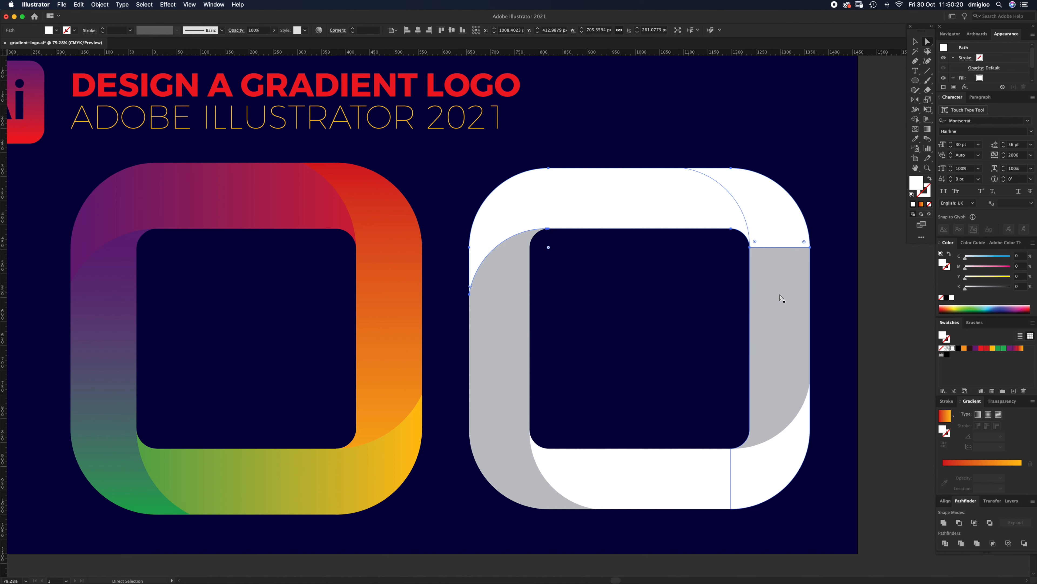
Bring the right grey, bottom white and left grey bands to the front, so the right band overlaps the top one
left_click(777, 310)
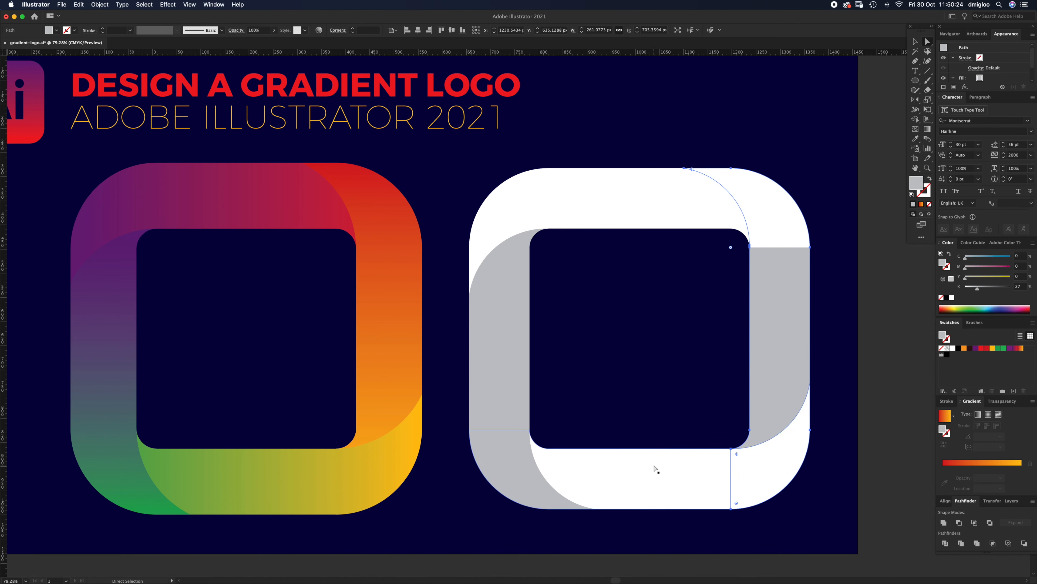
left_click(526, 396, "shift")
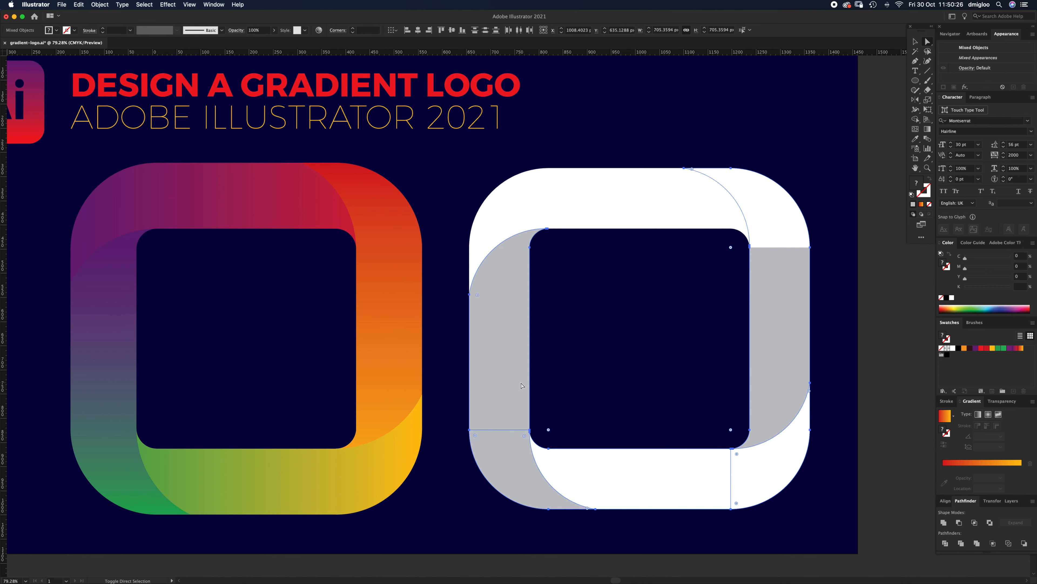
key("super+shift+bracketright")
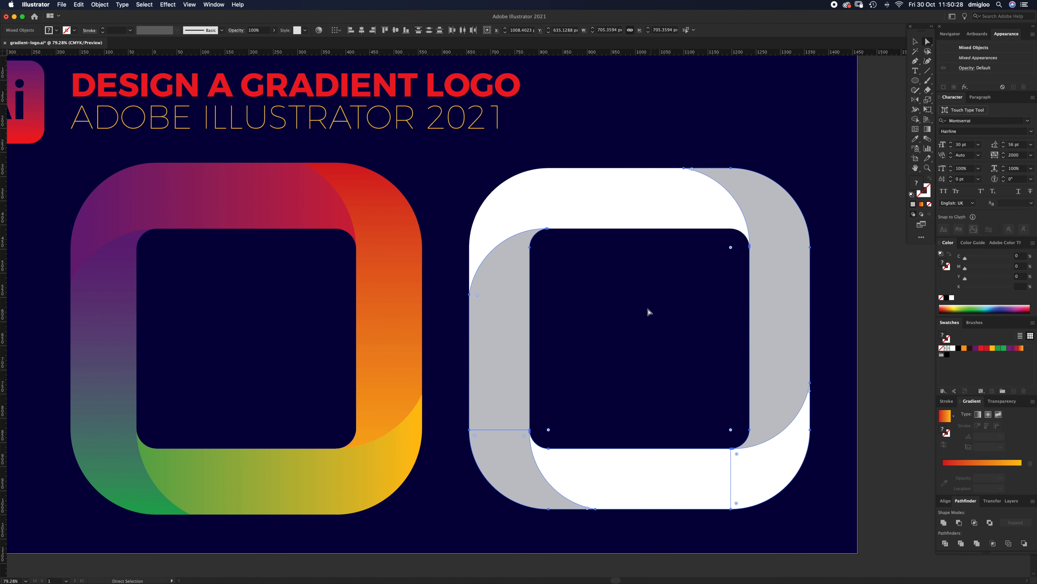
Copy the purple-to-red gradient from the reference logo onto the top white band and redraw it horizontally, ending at the band's inner right edge
left_click(628, 390)
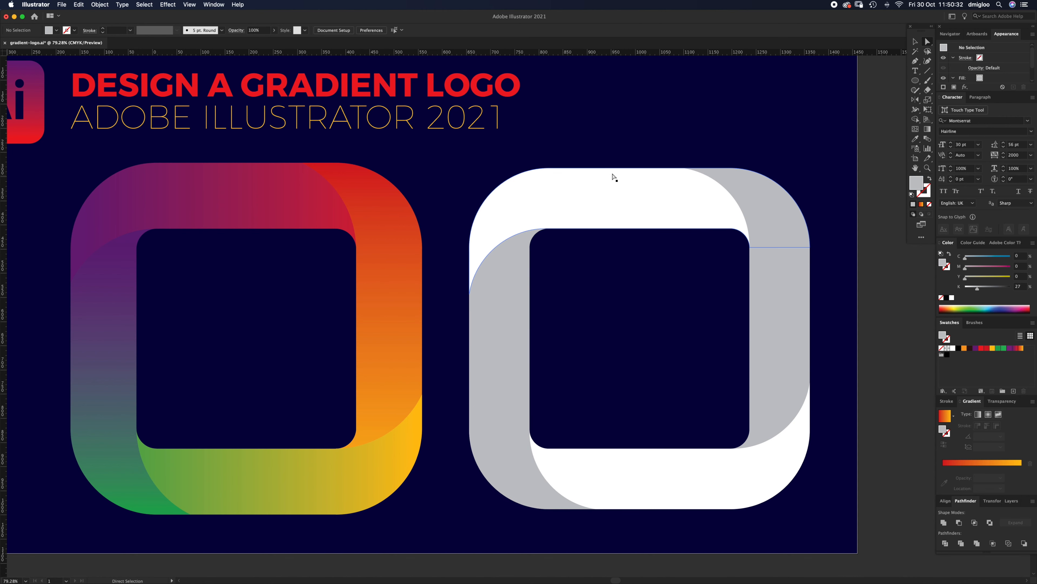
key("space")
left_click_drag(562, 381, 175, 394)
left_click_drag(350, 380, 781, 375)
left_click(676, 201)
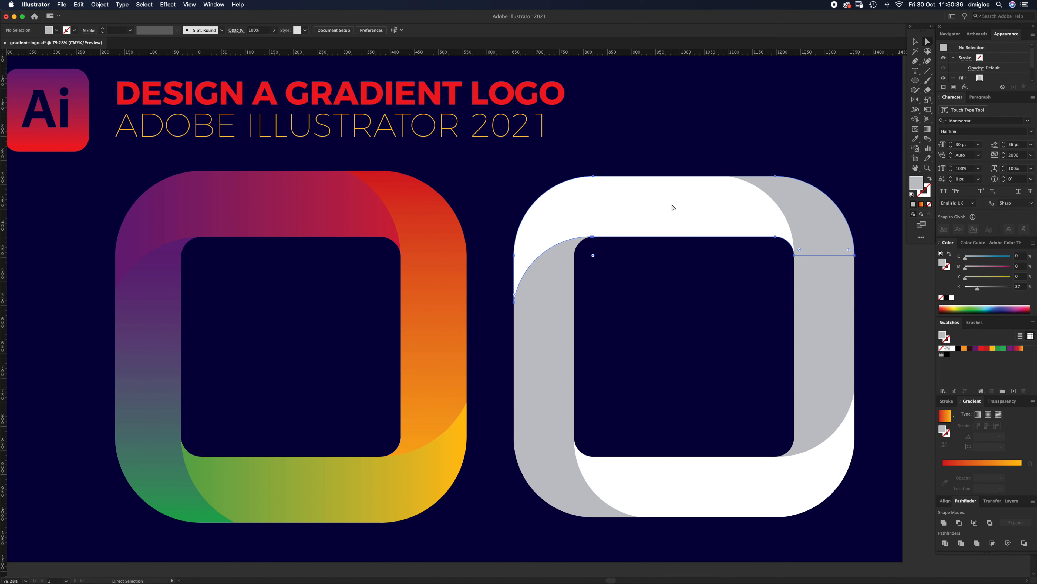
key("i")
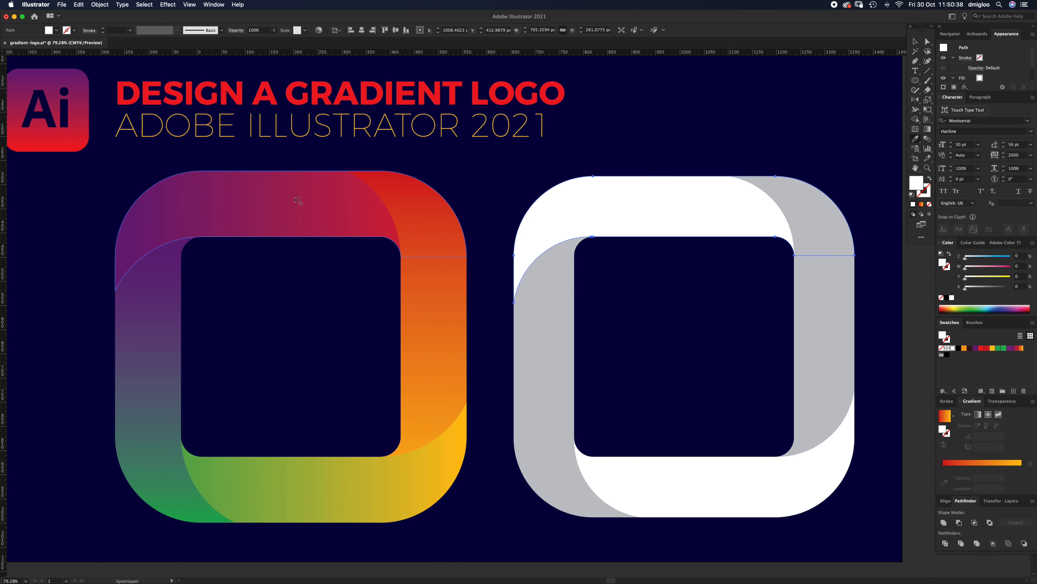
left_click(293, 217)
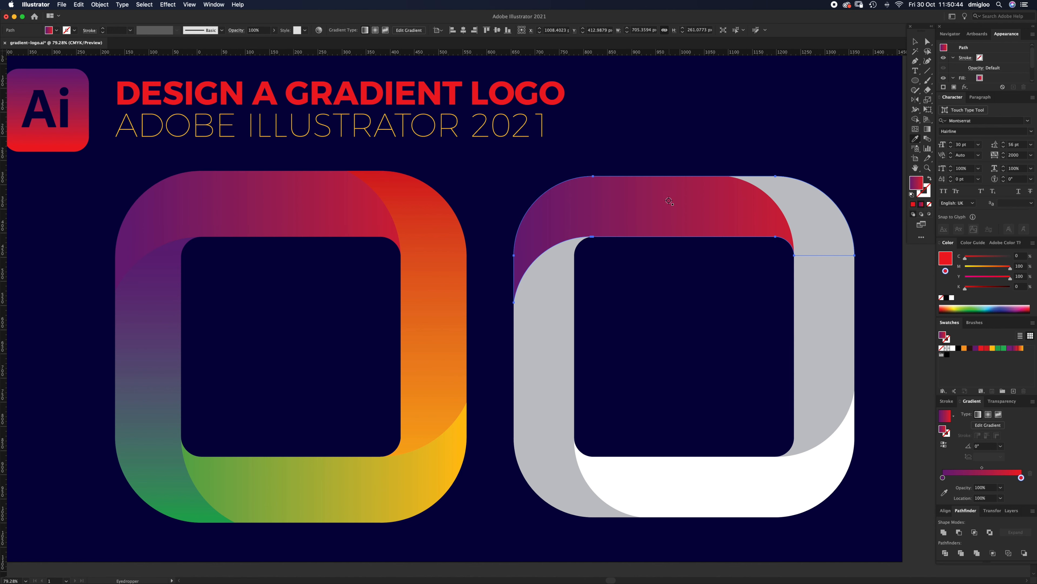
left_click(928, 130)
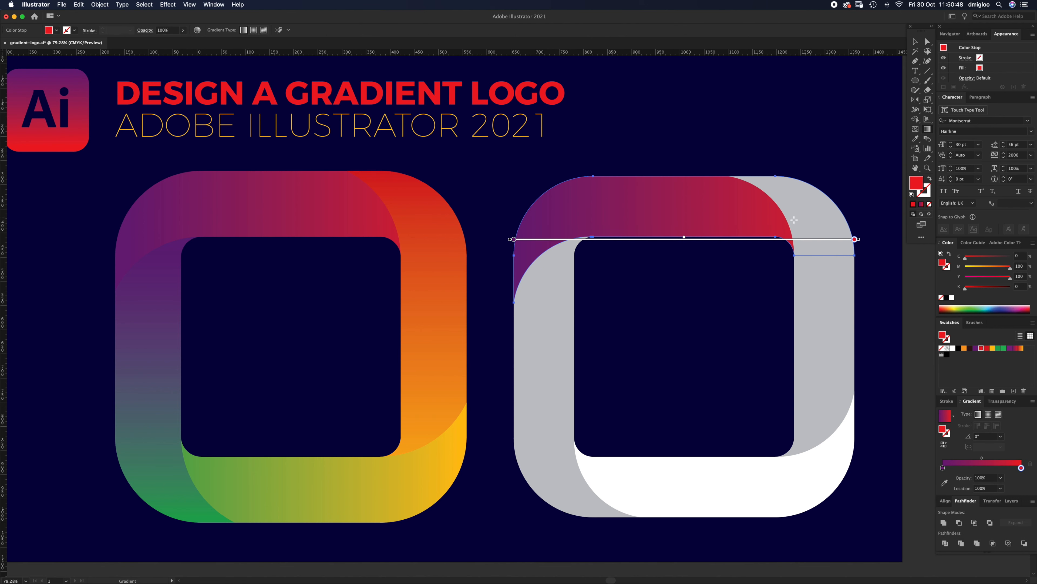
mouse_move(518, 226)
left_mouse_down()
mouse_move(706, 224)
mouse_move(723, 192)
mouse_move(732, 225)
mouse_move(789, 234)
left_mouse_up()
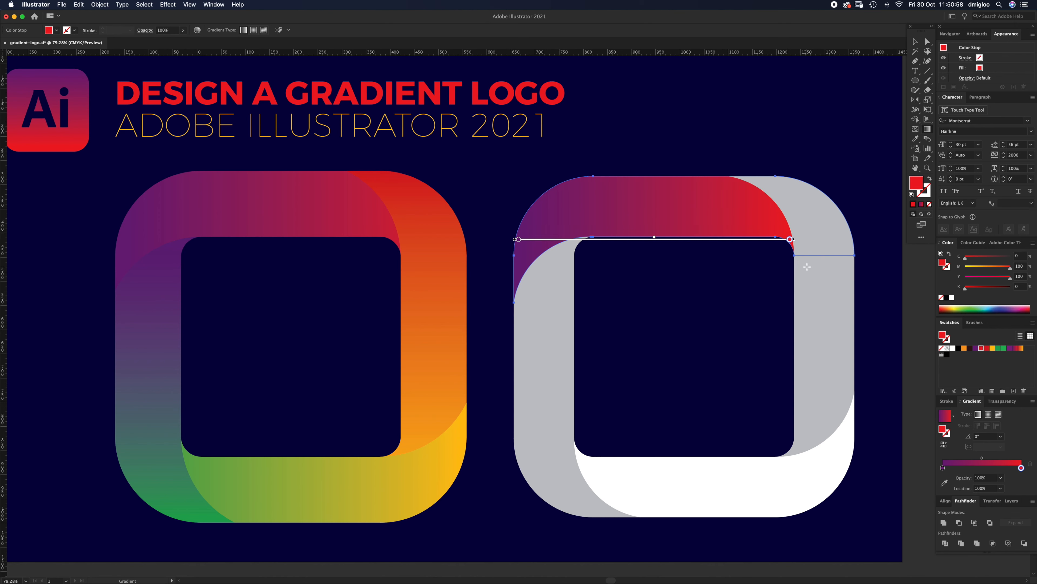
Copy the reference logo's red-to-orange gradient onto the right grey band and redraw it vertically, red at the top and yellow-orange at the bottom
key("a")
left_click(817, 291)
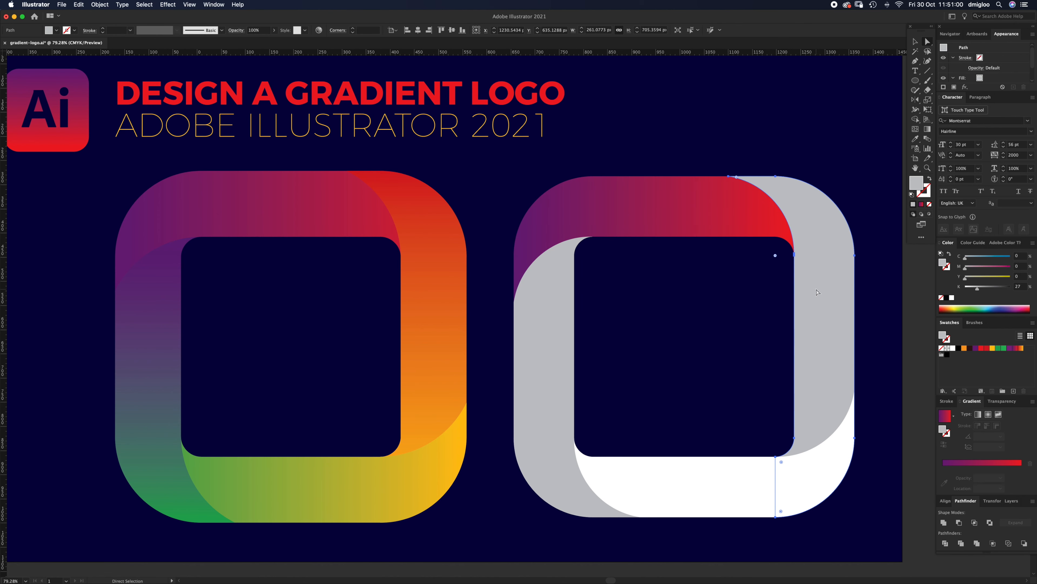
key("i")
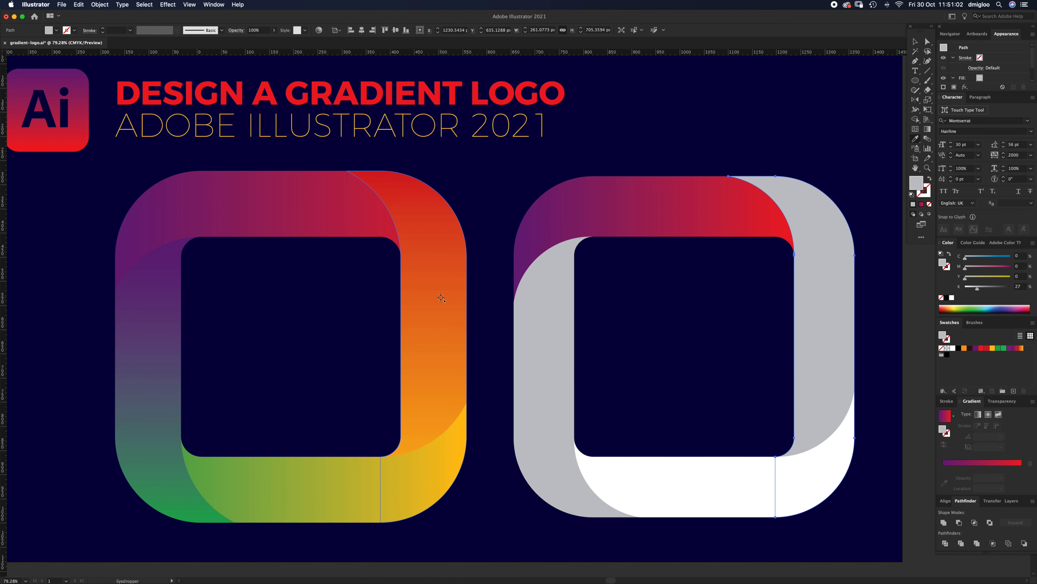
left_click(442, 297)
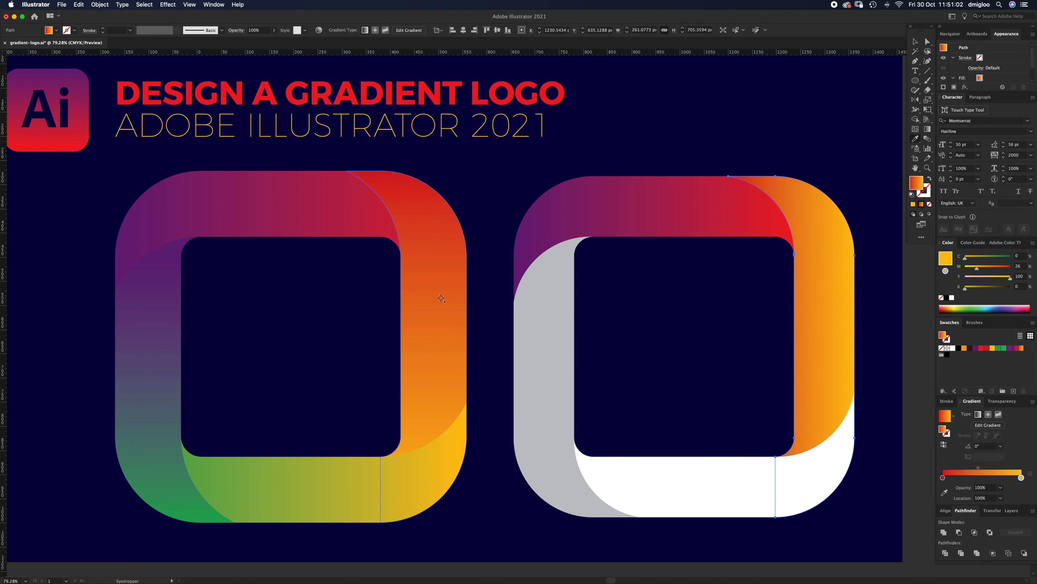
left_click(928, 129)
mouse_move(795, 174)
left_mouse_down()
mouse_move(811, 334)
mouse_move(792, 453)
left_mouse_up()
Copy the reference's green-to-yellow gradient onto the bottom white band, redraw it from the right edge to the inner left corner, and reverse its colours
key("a")
left_click(737, 478)
key("i")
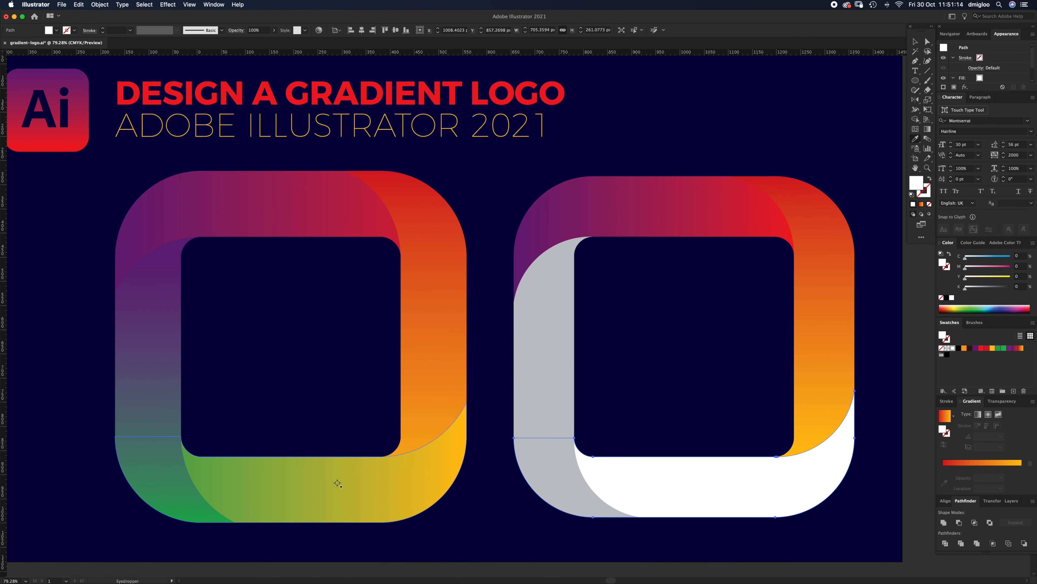
left_click(339, 484)
left_click(928, 130)
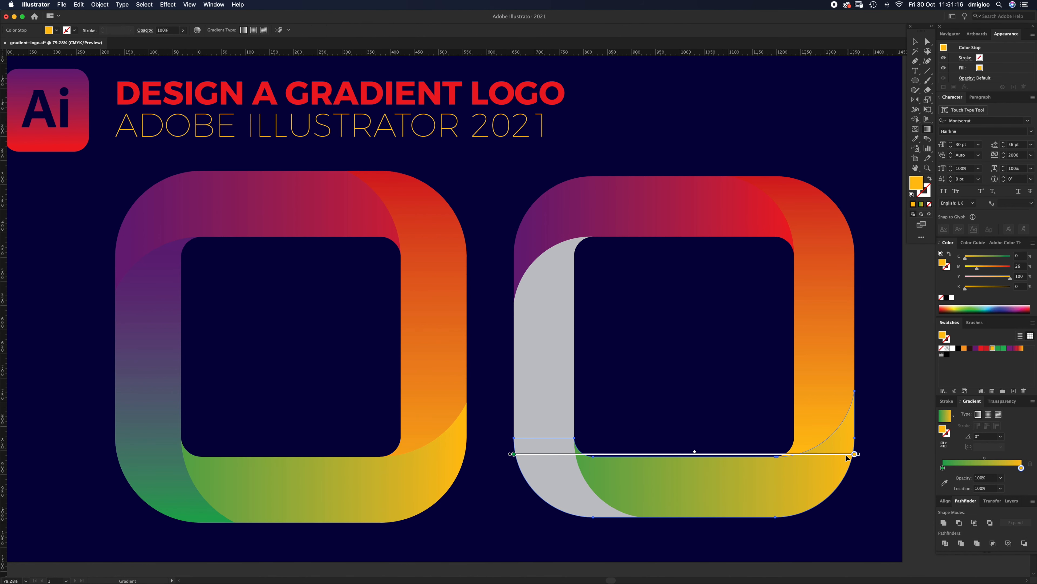
mouse_move(855, 440)
left_mouse_down()
mouse_move(855, 450)
mouse_move(617, 462)
left_mouse_up()
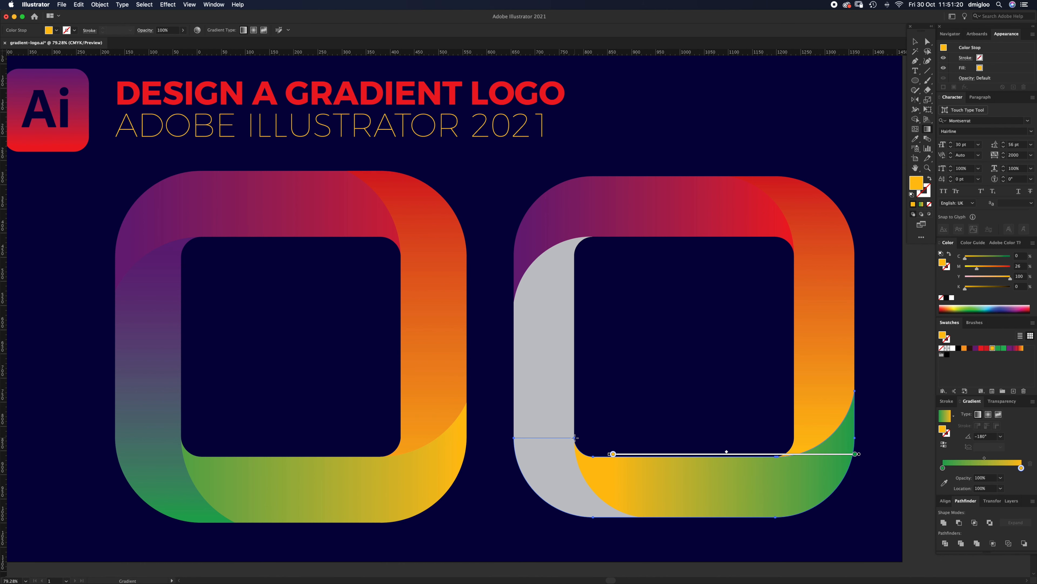
left_click_drag(856, 437, 577, 453)
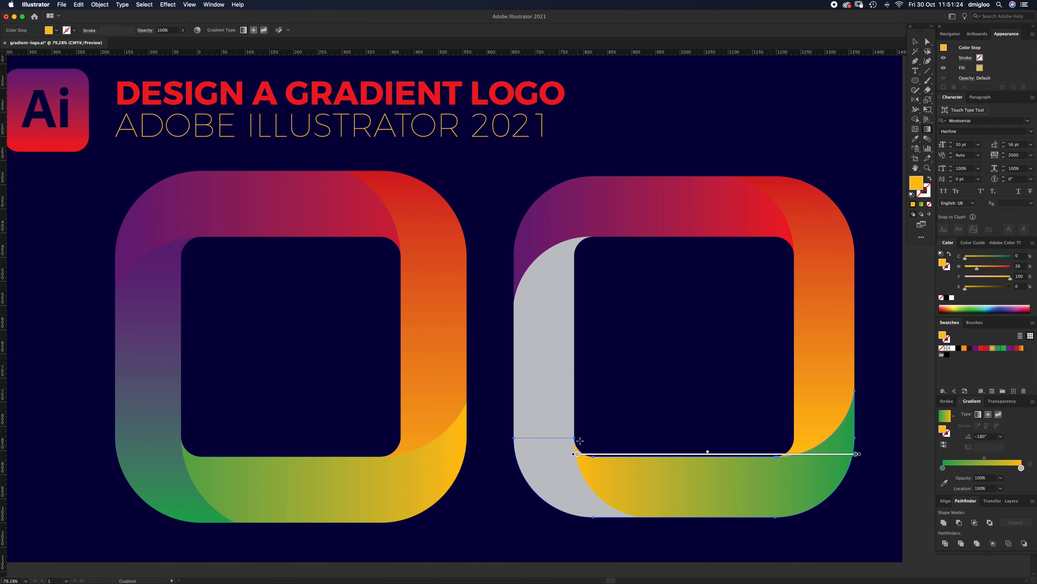
left_click(944, 446)
Copy the reference's purple-to-green gradient onto the left grey band, redraw it vertically from bottom to top, reverse its colours, and deselect the artwork
key("a")
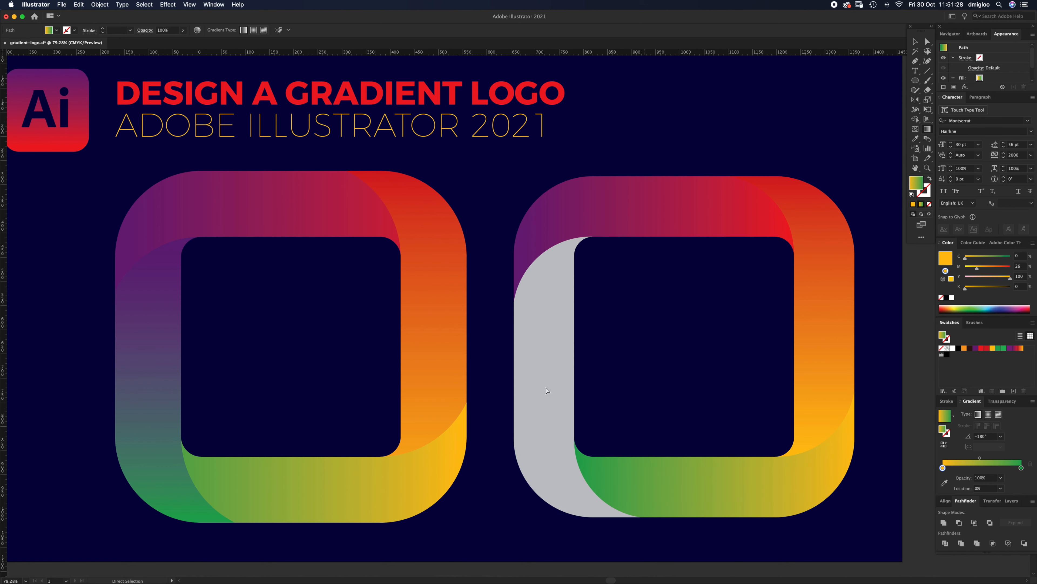
left_click(547, 390)
key("i")
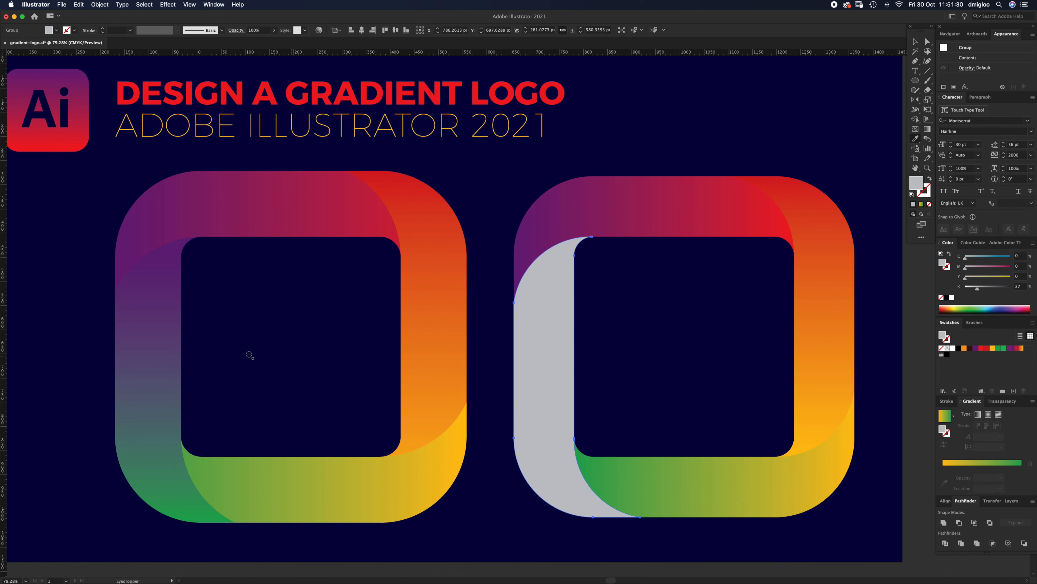
left_click(172, 372)
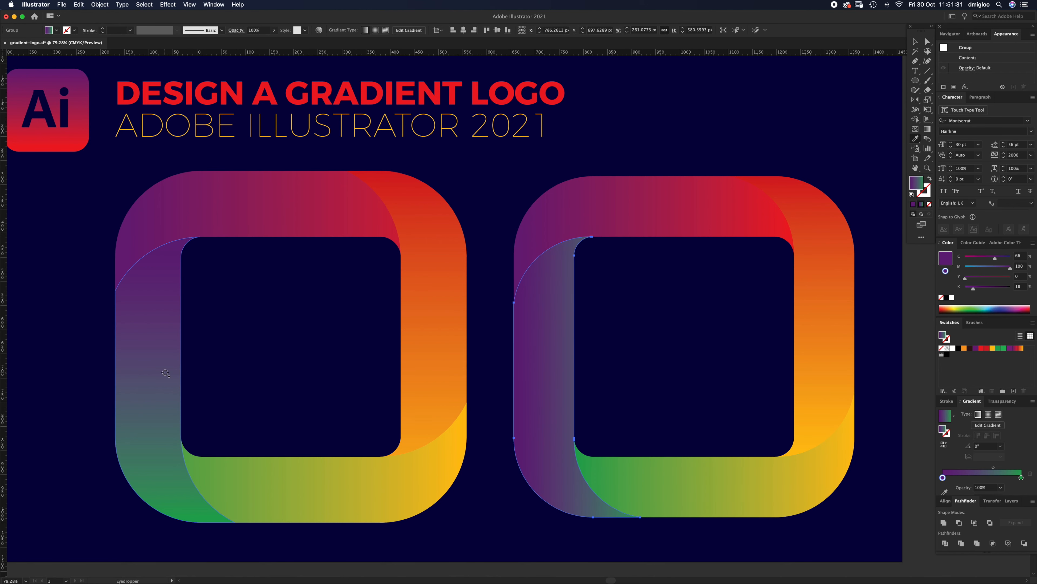
left_click(928, 130)
left_click_drag(595, 517, 589, 241)
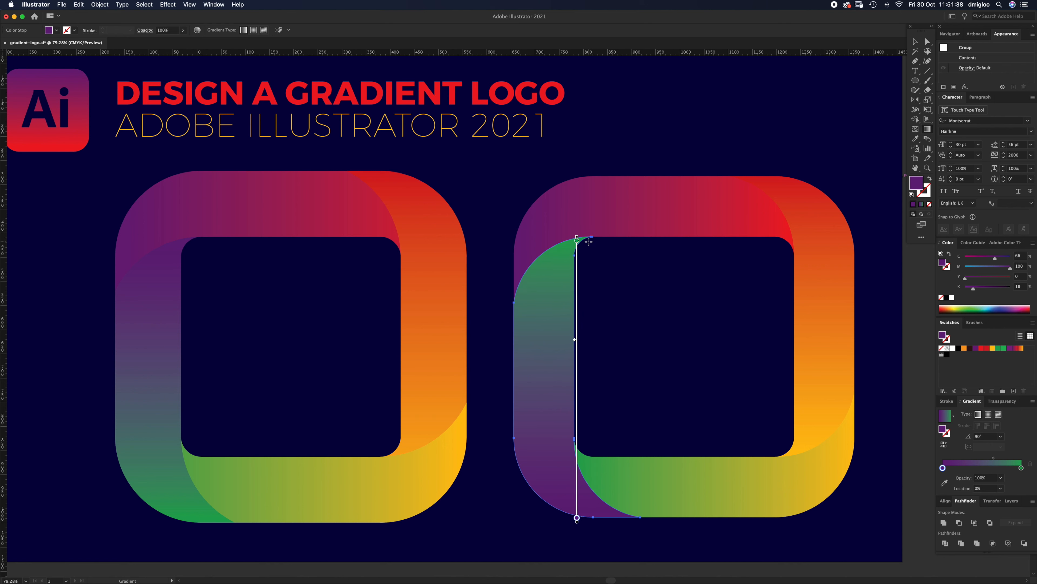
left_click(944, 444)
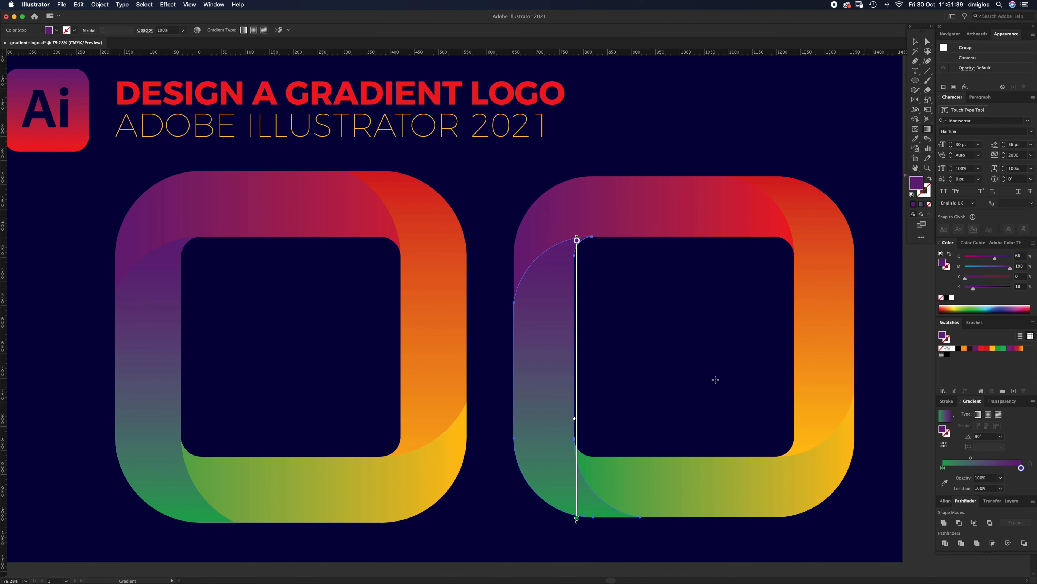
key("v")
left_click(691, 355)
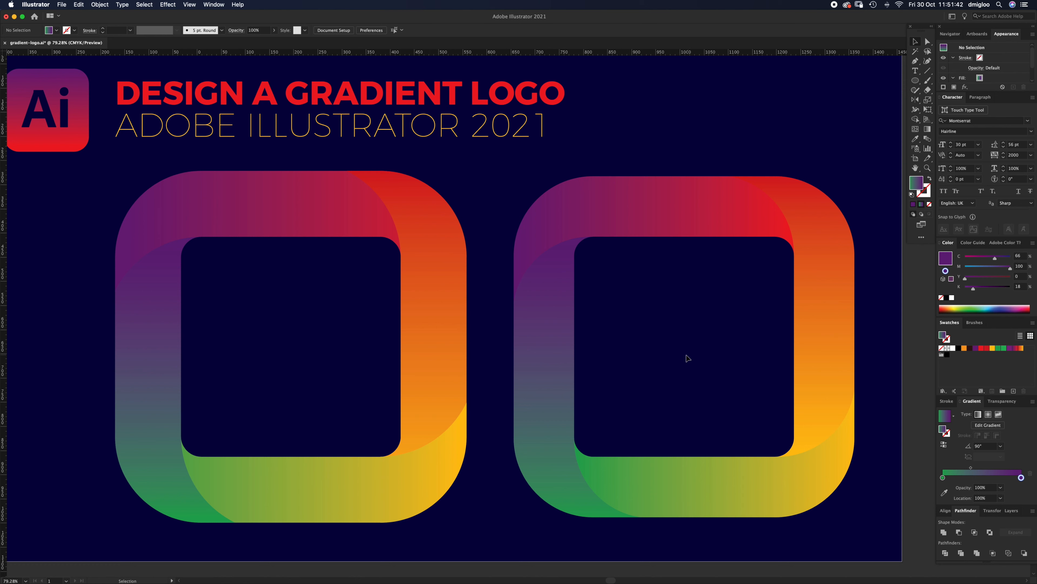
key("z")
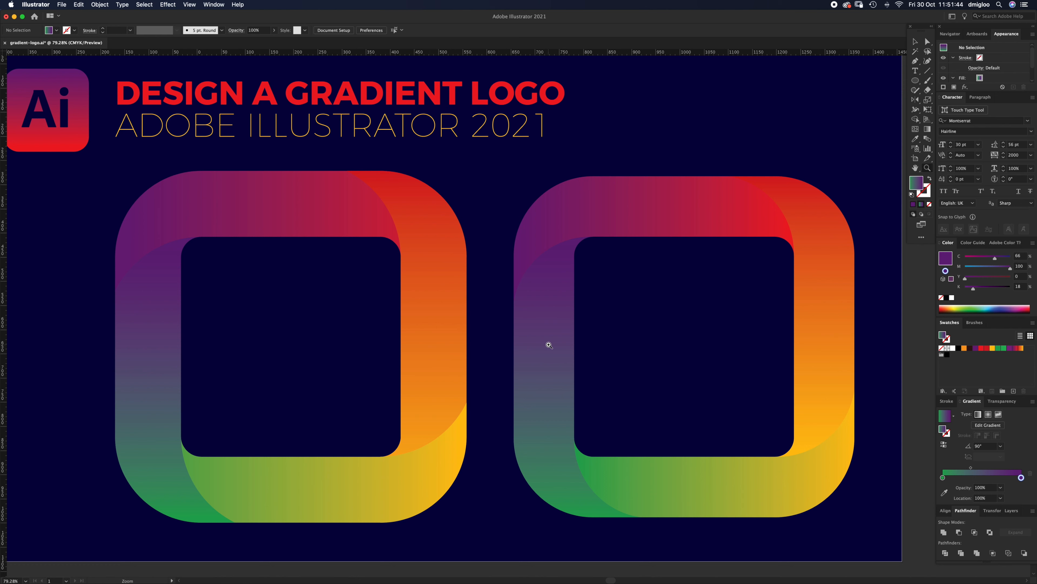